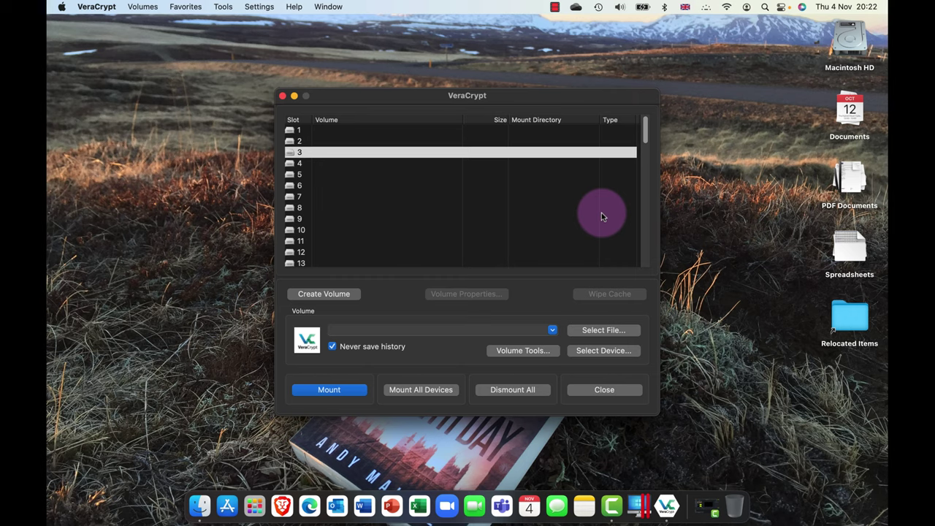
- Start a new encrypted file container and choose the Hidden VeraCrypt volume type
left_click(317, 295)
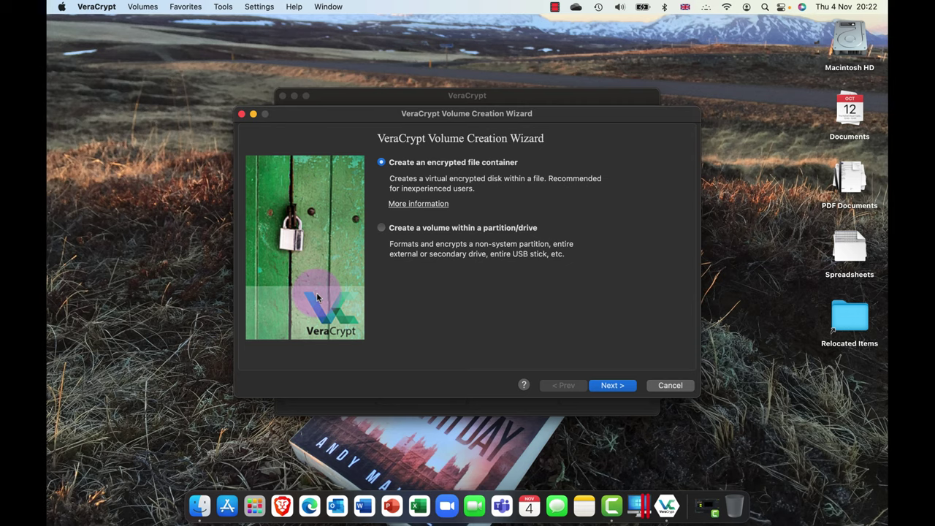
left_click(428, 229)
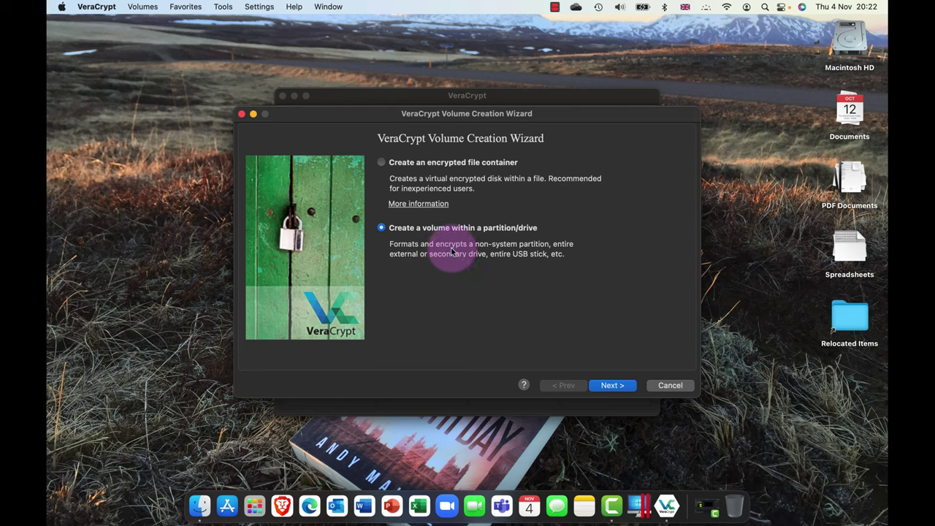
left_click(418, 168)
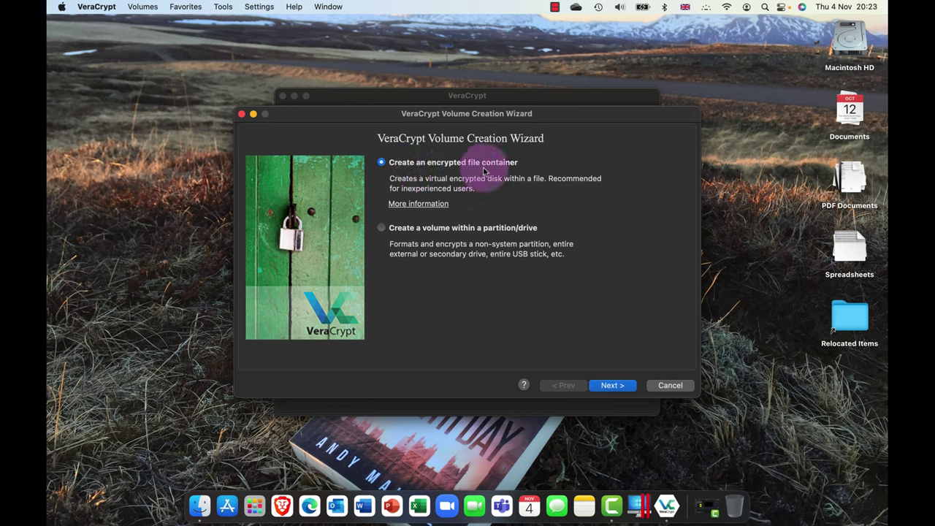
left_click(612, 385)
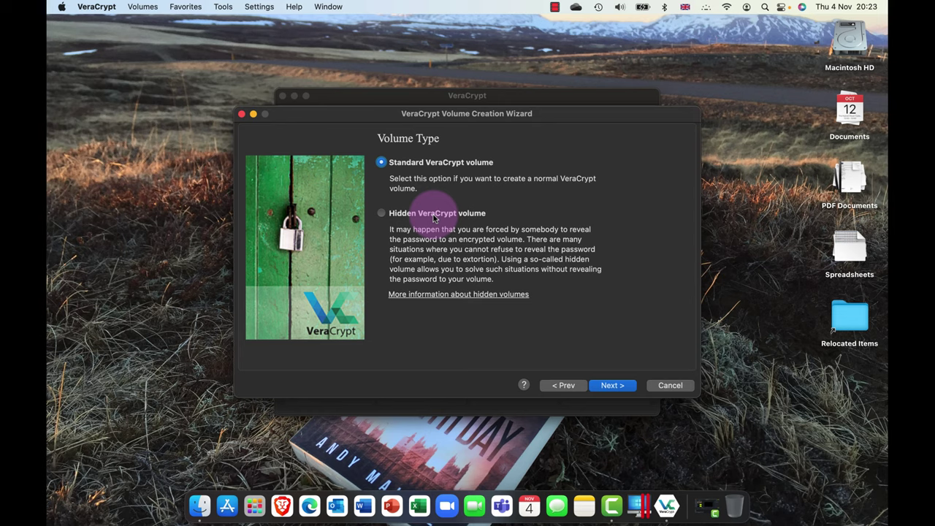
left_click(433, 218)
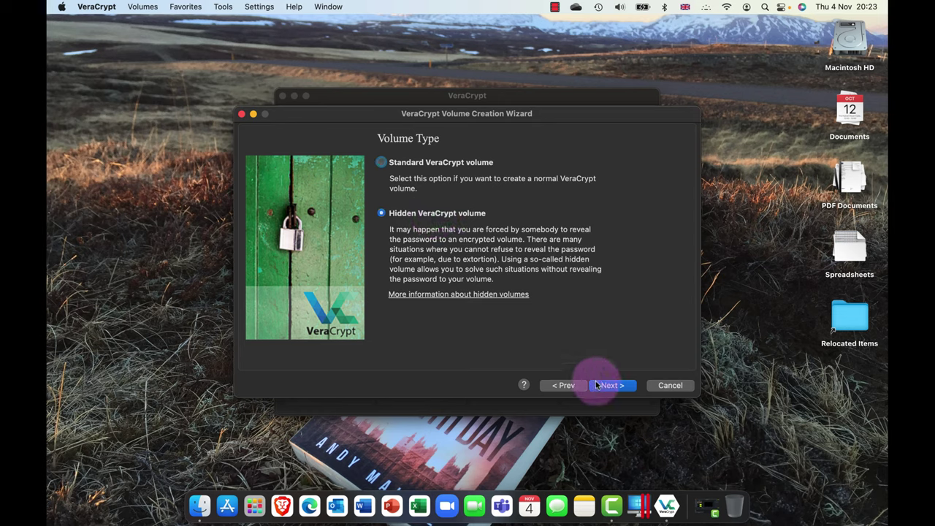
left_click(618, 388)
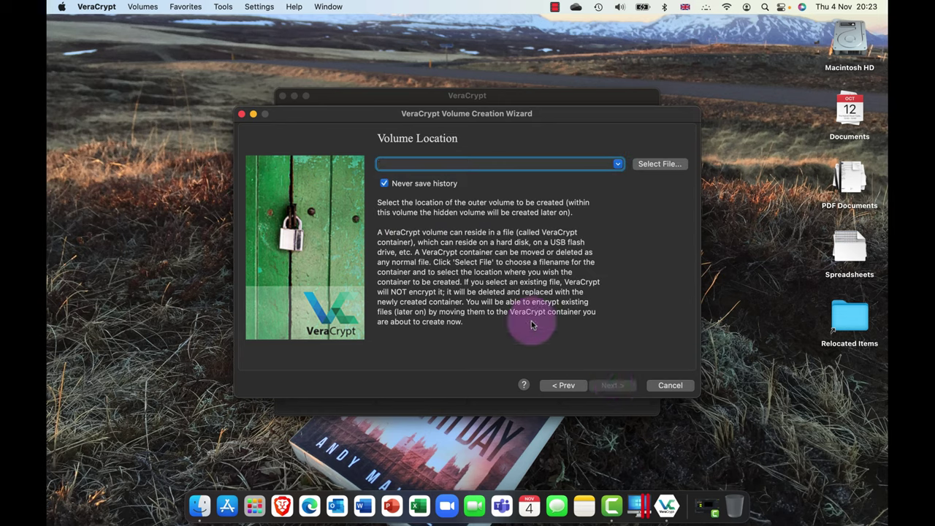
- Place the outer volume container on the Desktop as 'Game of Thrones S09E01.mp4'
left_click(662, 165)
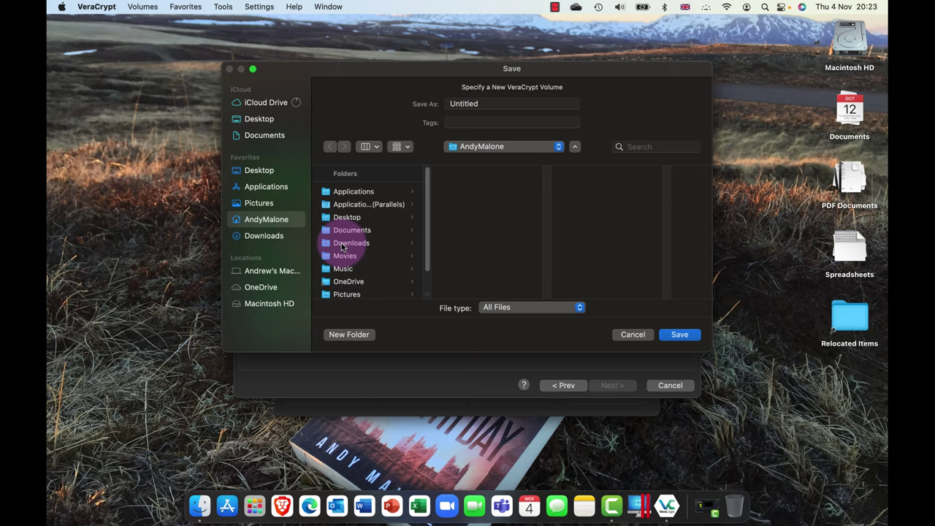
left_click(345, 217)
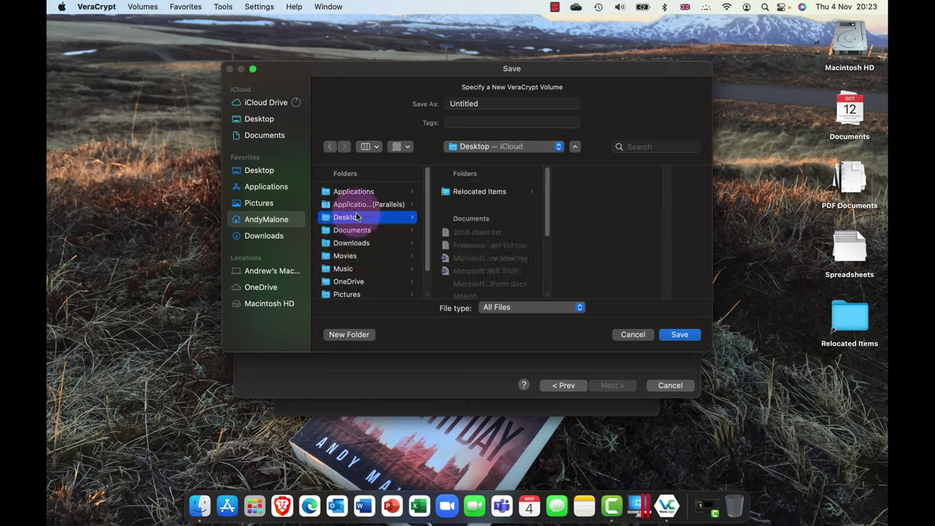
double_click(493, 103)
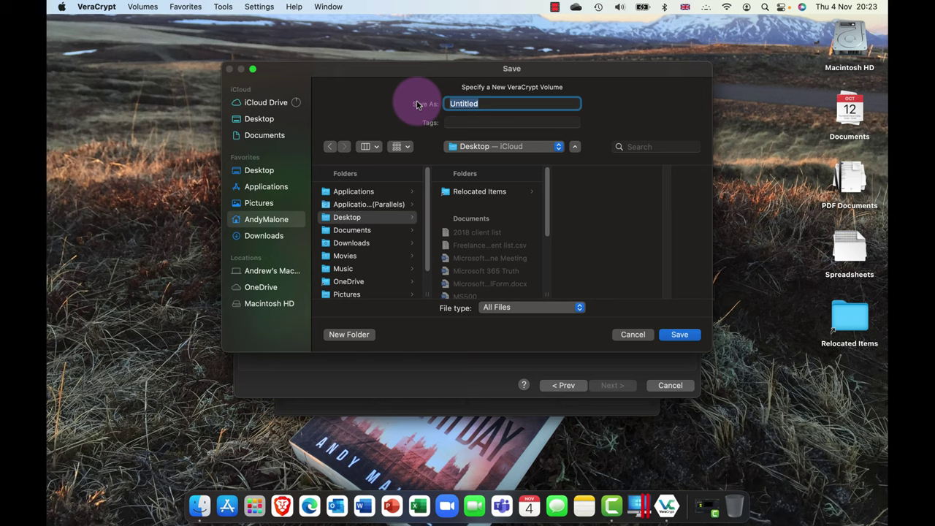
type("Game of Thrones")
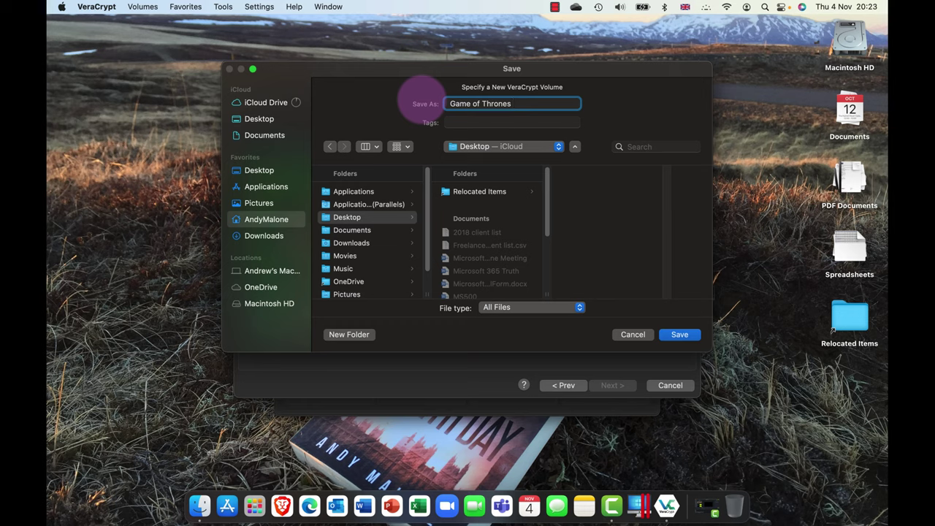
type("S09E01.mp4")
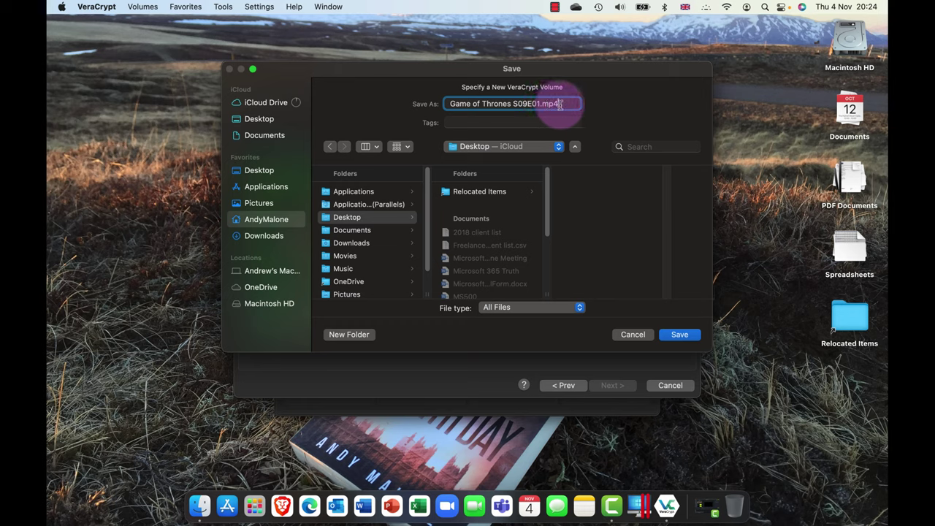
left_click_drag(561, 104, 449, 103)
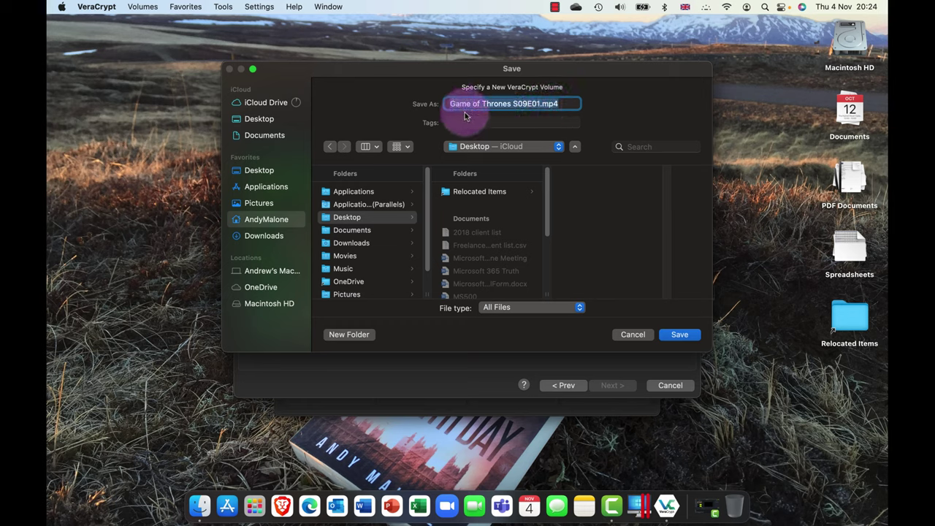
left_click(674, 335)
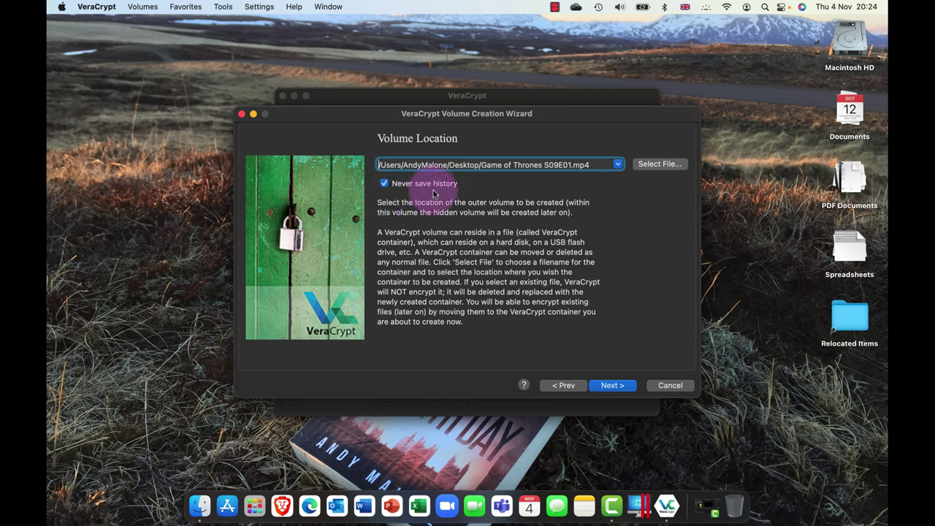
- Choose Kuznyechik encryption and keep SHA-512 hashing for the outer volume
left_click(612, 386)
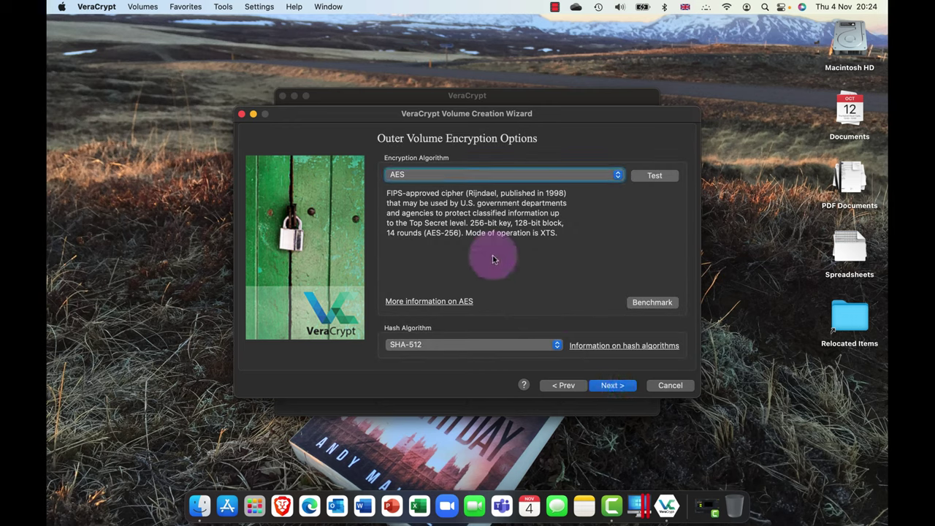
left_click(456, 179)
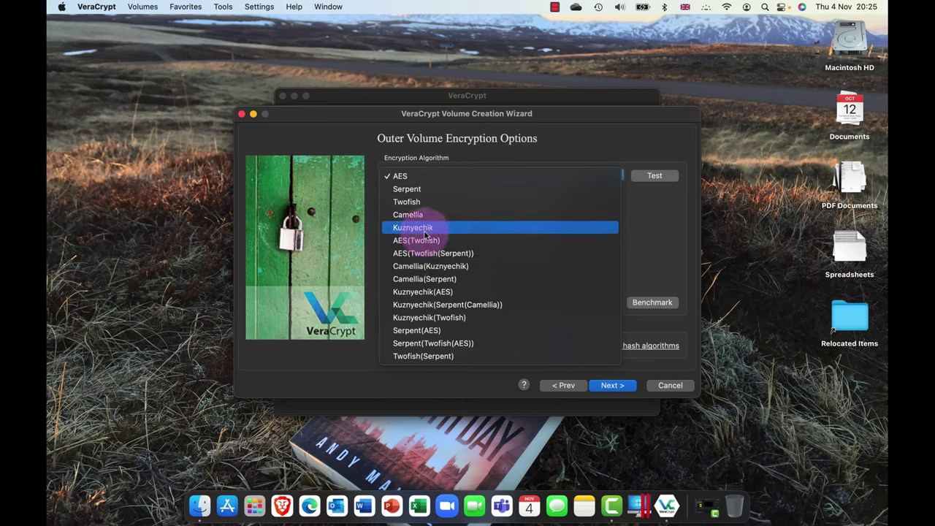
left_click(427, 233)
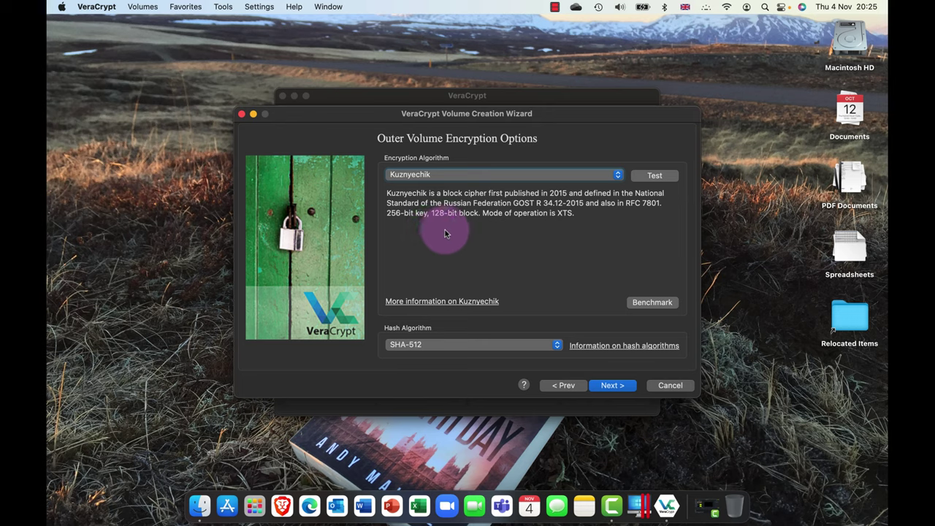
left_click(430, 347)
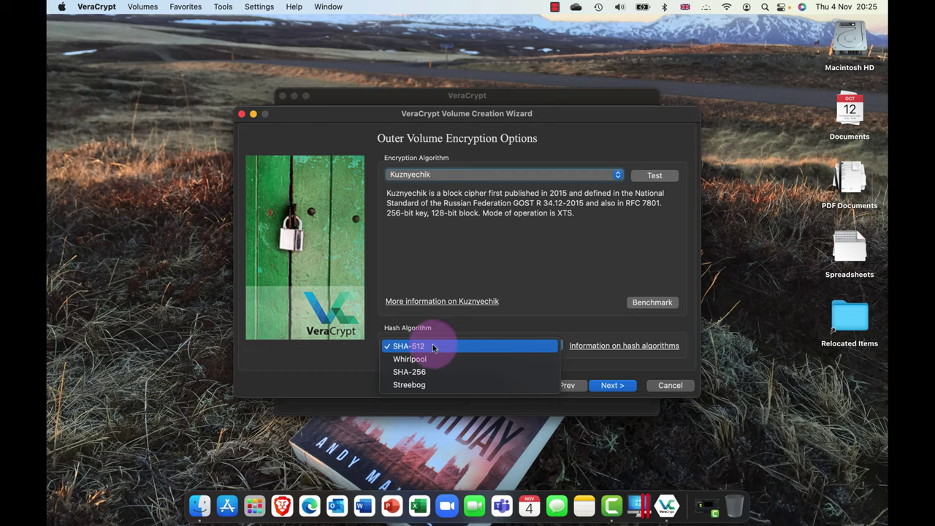
left_click(433, 346)
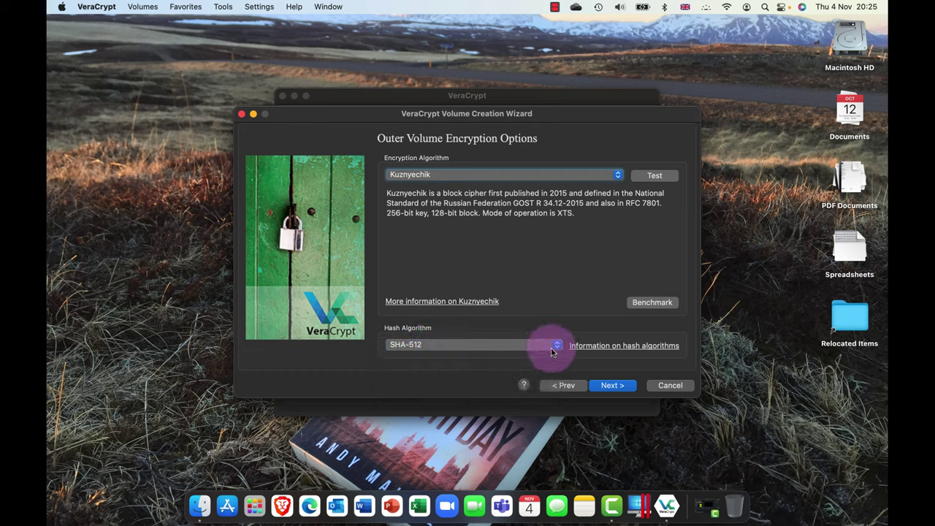
left_click(614, 386)
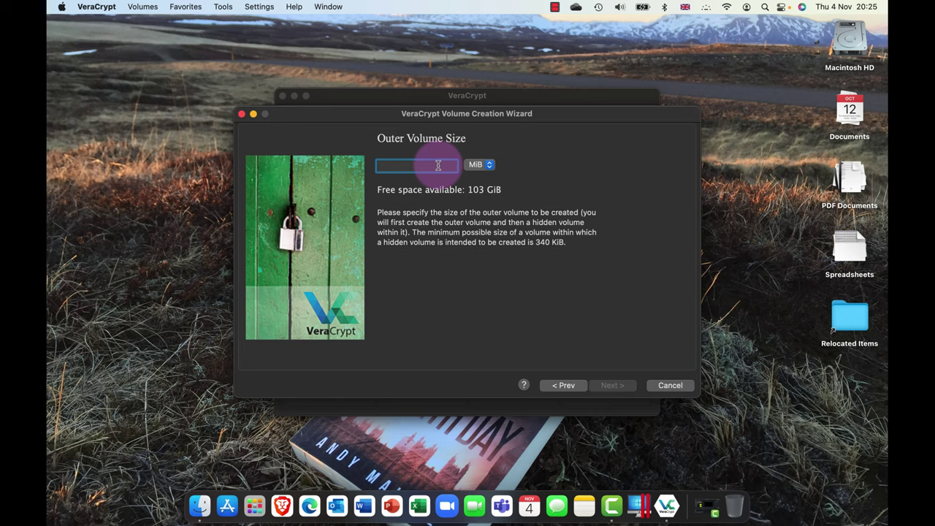
- Enter 500 MiB as the outer volume size and continue
type("500")
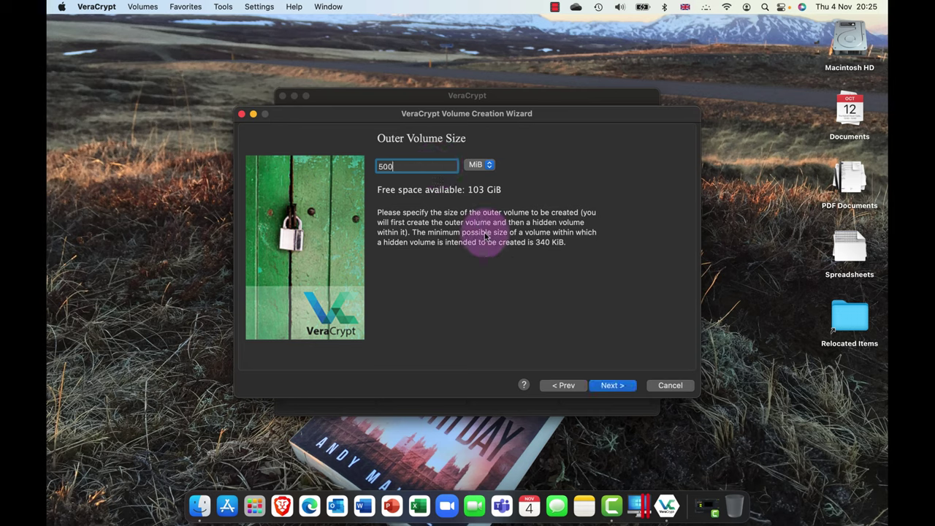
left_click(489, 168)
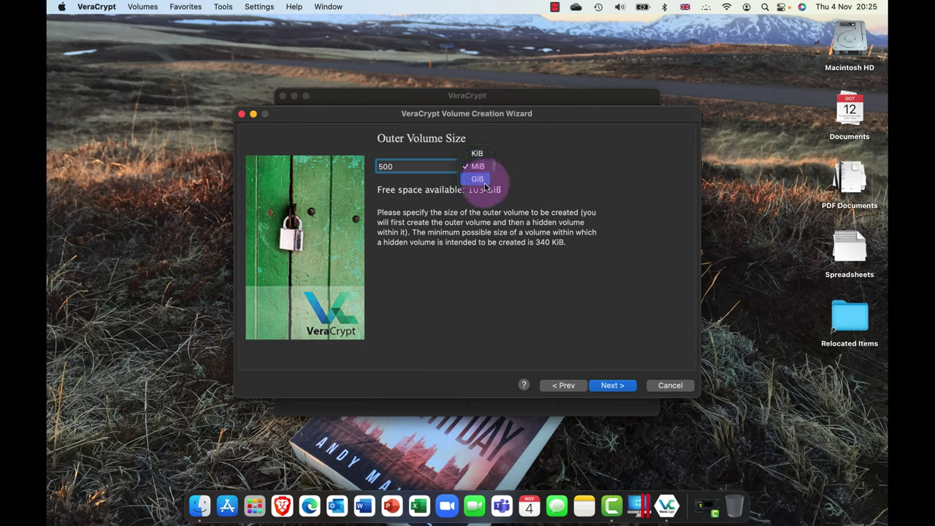
left_click(553, 180)
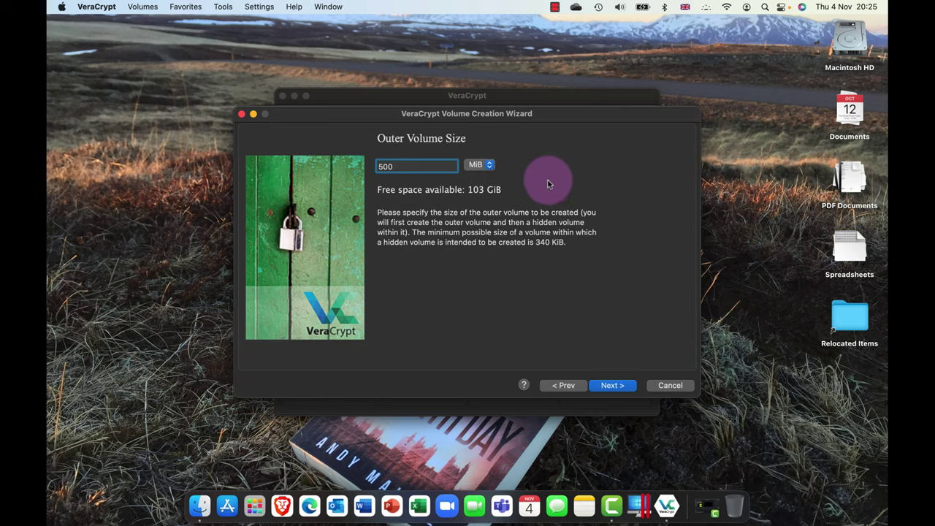
left_click(610, 387)
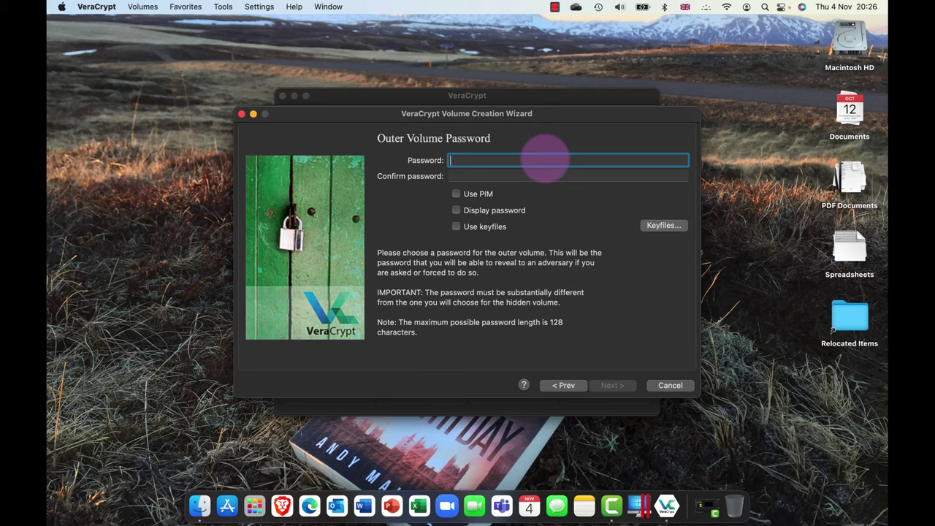
- Enter and confirm the outer volume password, then accept the short-password warning
type("••••••••")
key("Tab")
type("•••••")
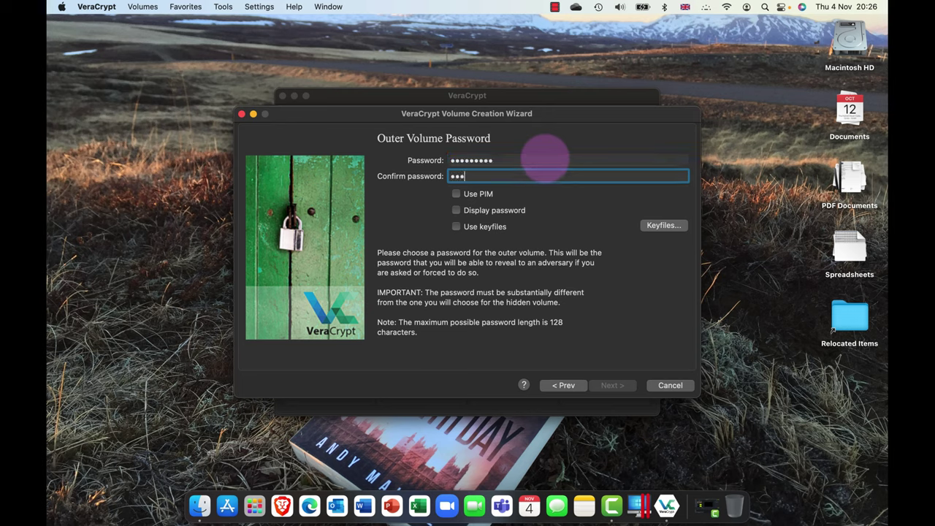
type("••••")
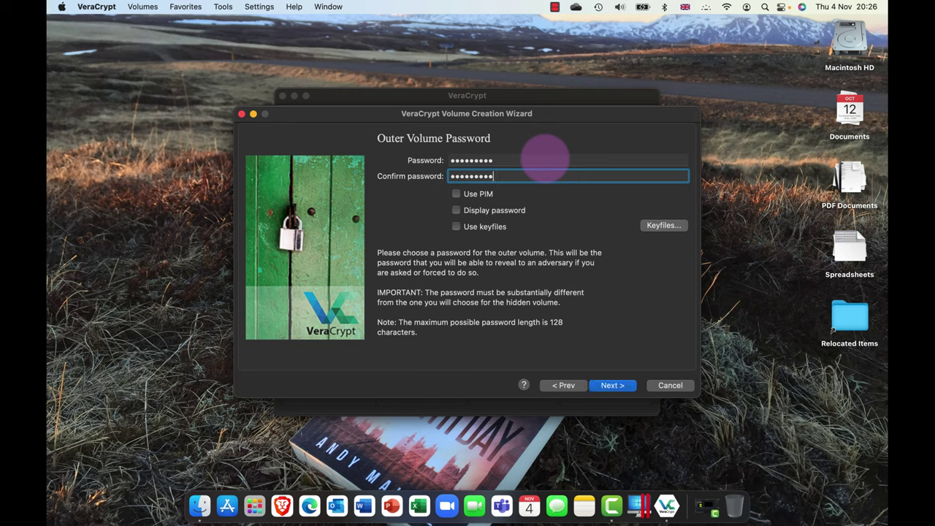
left_click(463, 210)
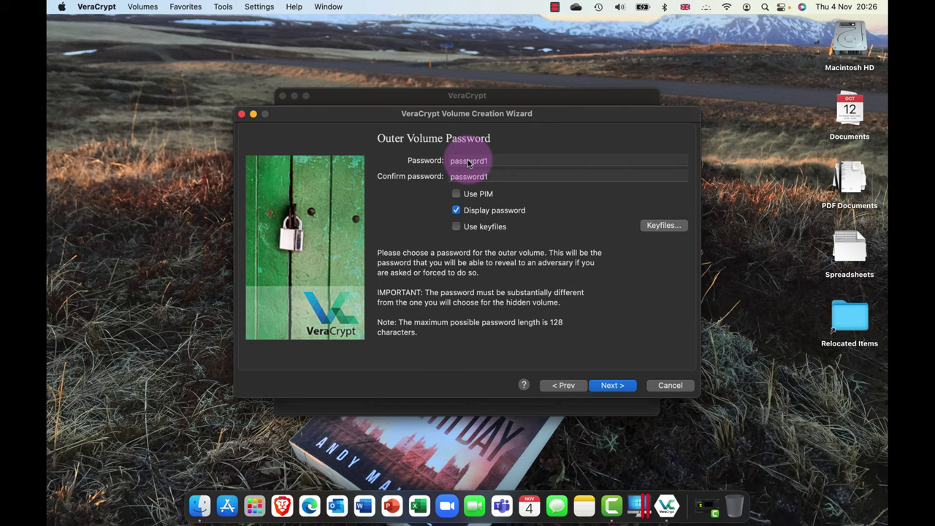
left_click(496, 213)
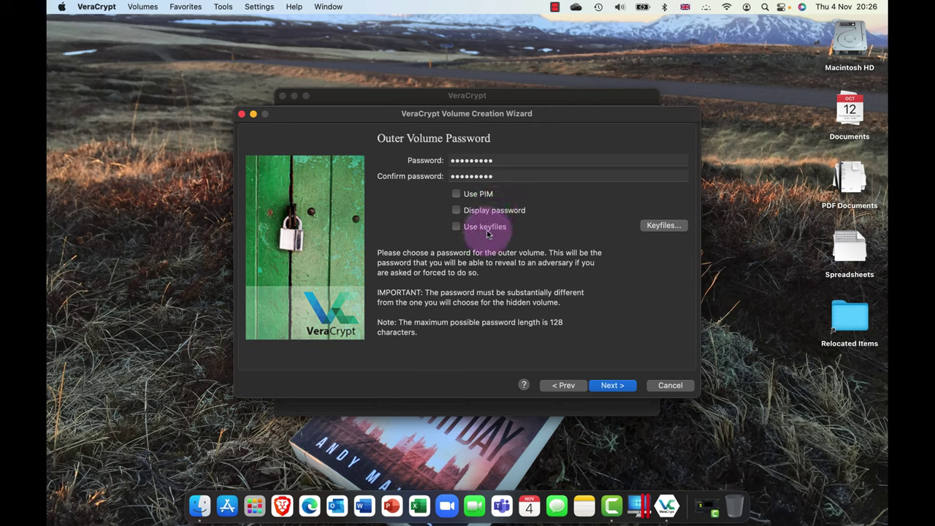
left_click(487, 233)
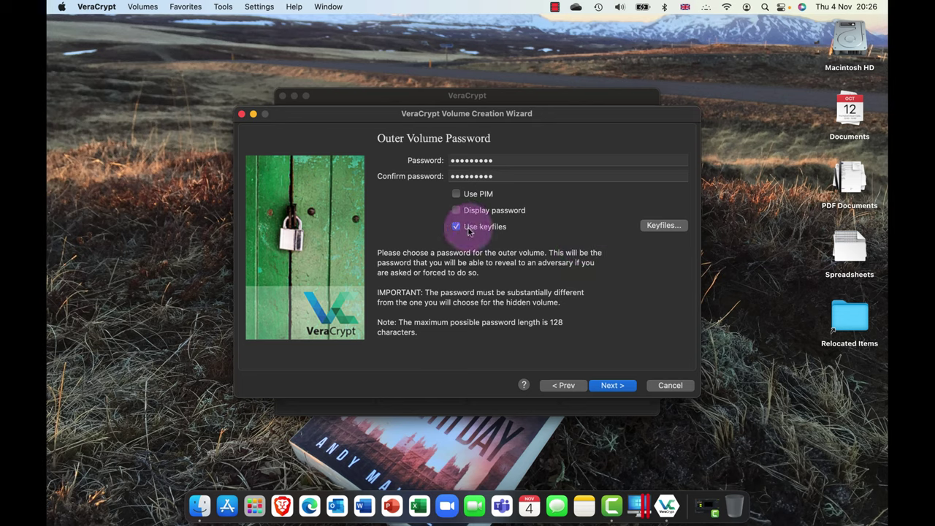
left_click(612, 387)
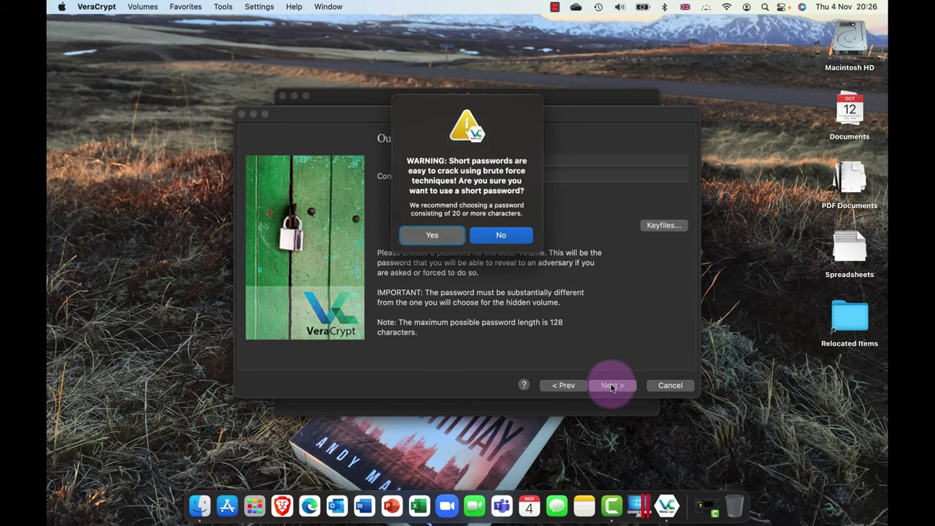
left_click(430, 234)
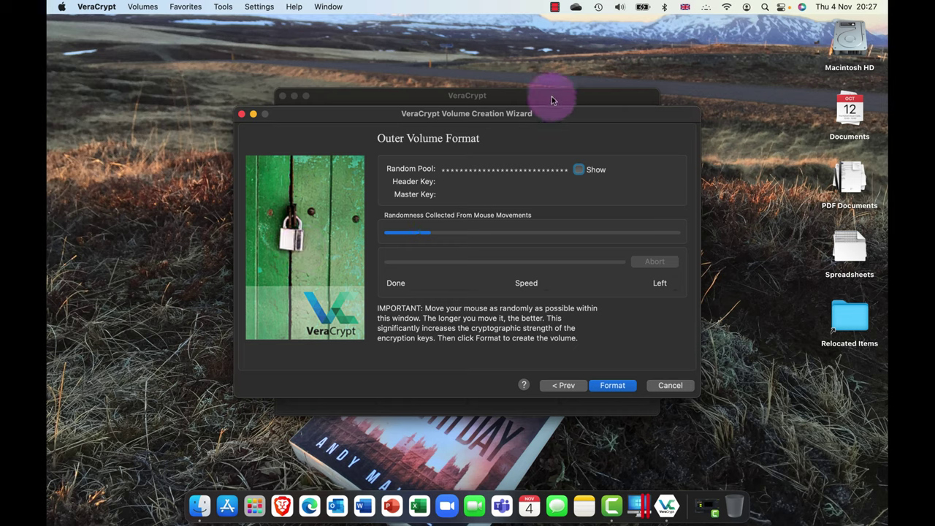
- Hide the random pool's key values and format the outer volume
left_click(579, 171)
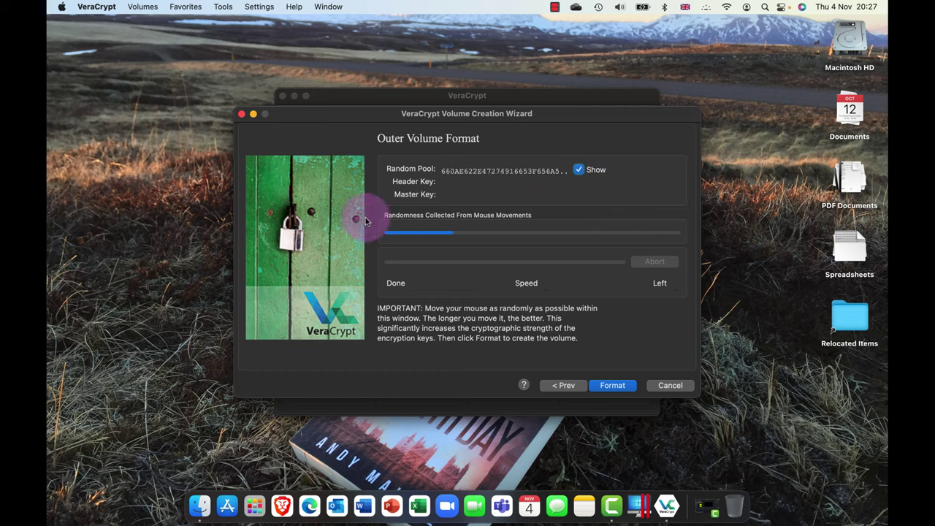
left_click(579, 171)
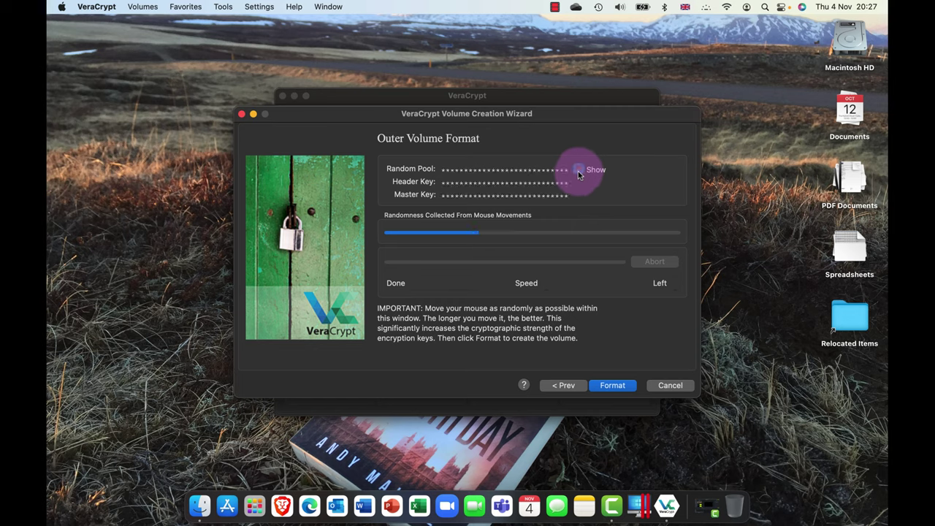
left_click(616, 387)
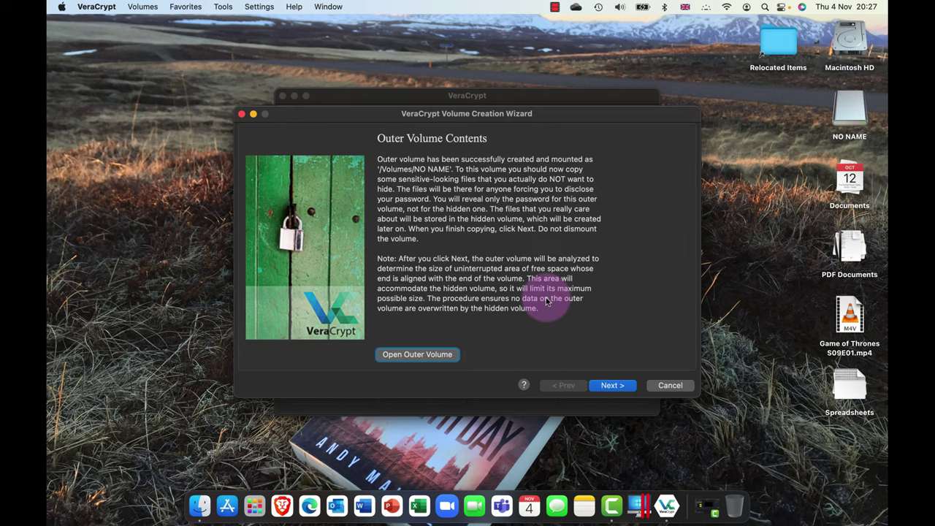
- Open the outer volume, add a 'My Good Stuff' folder at the top-left, and close the window
left_click(410, 356)
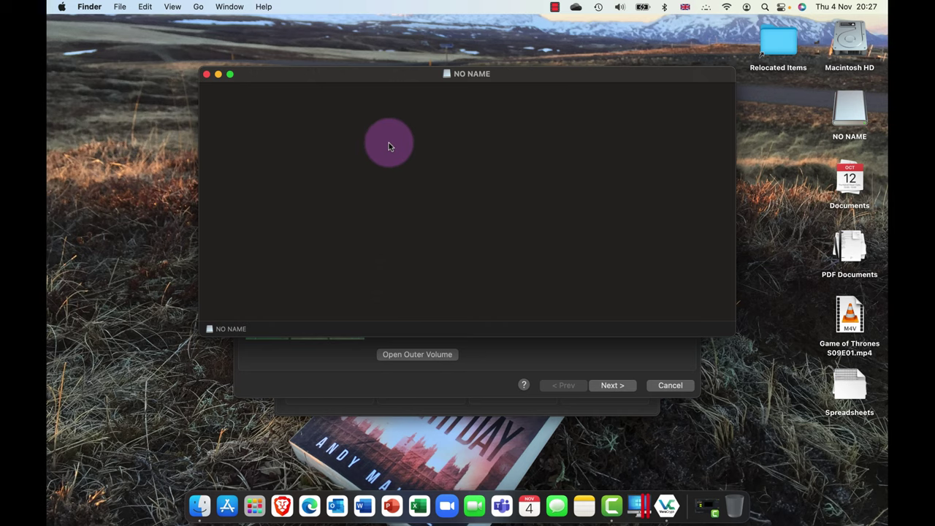
right_click(389, 144)
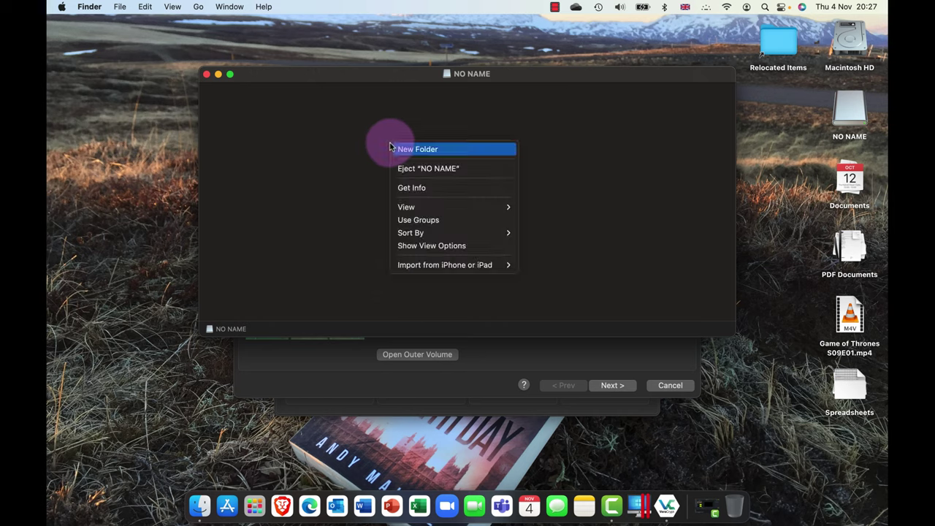
left_click(437, 150)
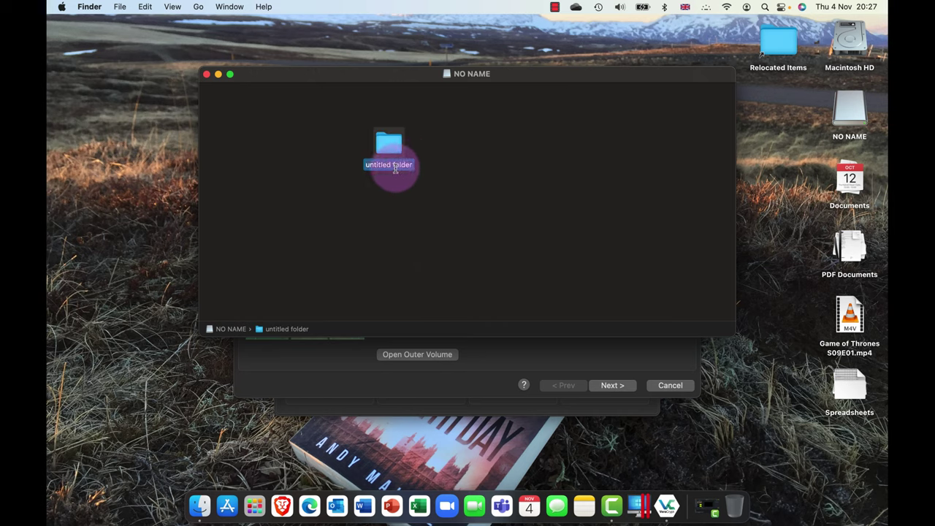
type("My")
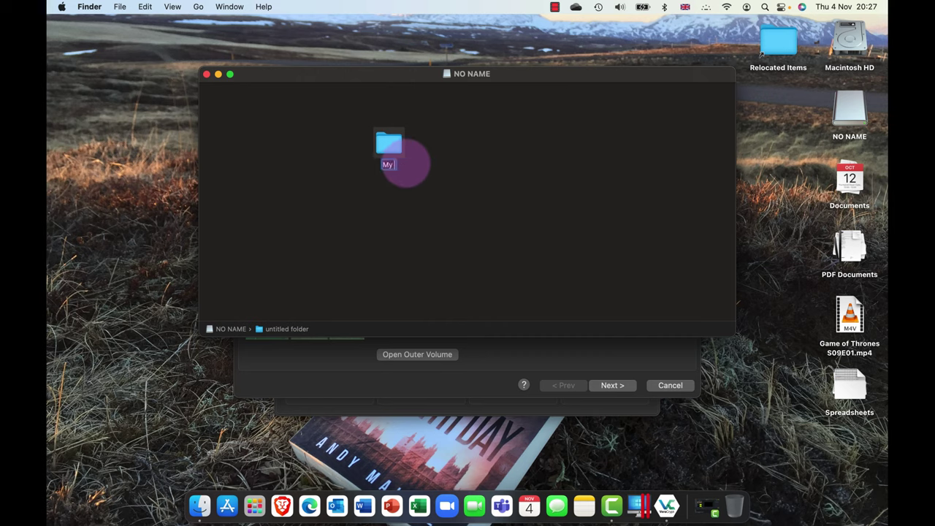
type(" Good Stuff")
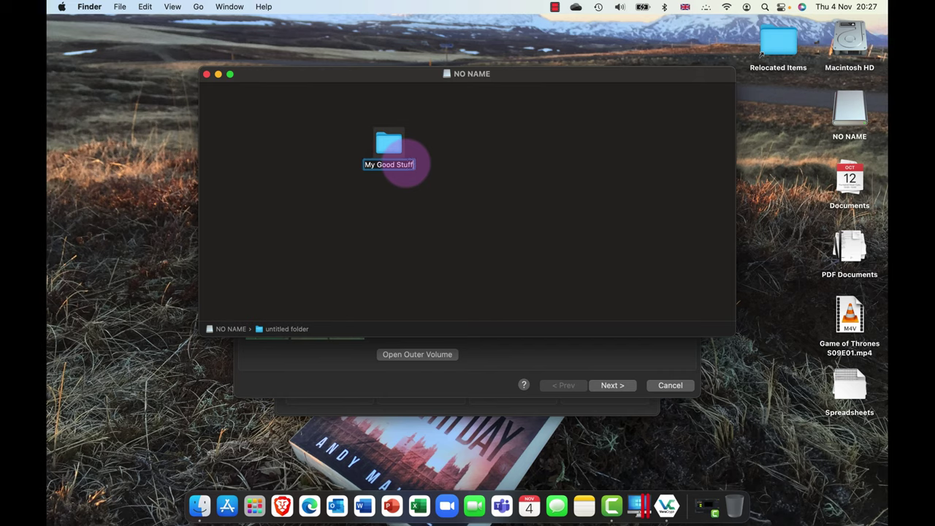
left_click(494, 219)
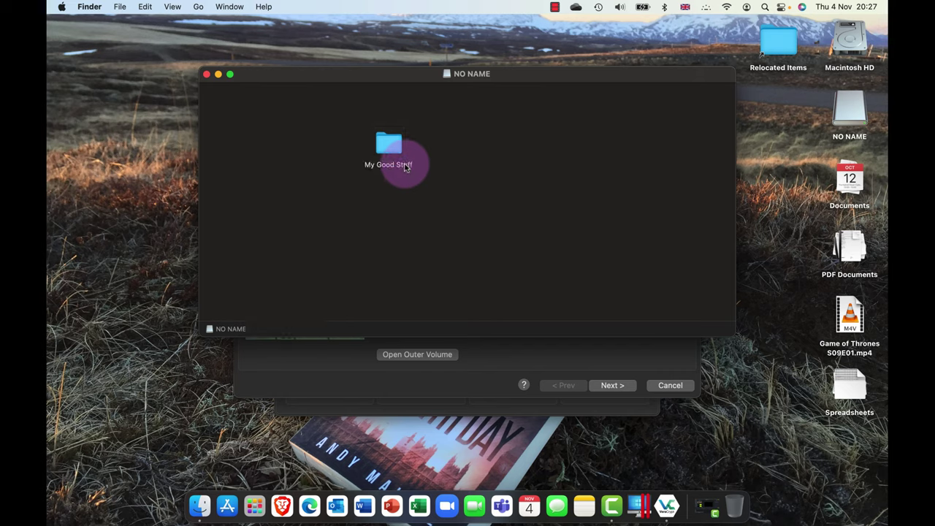
left_click_drag(389, 152, 266, 114)
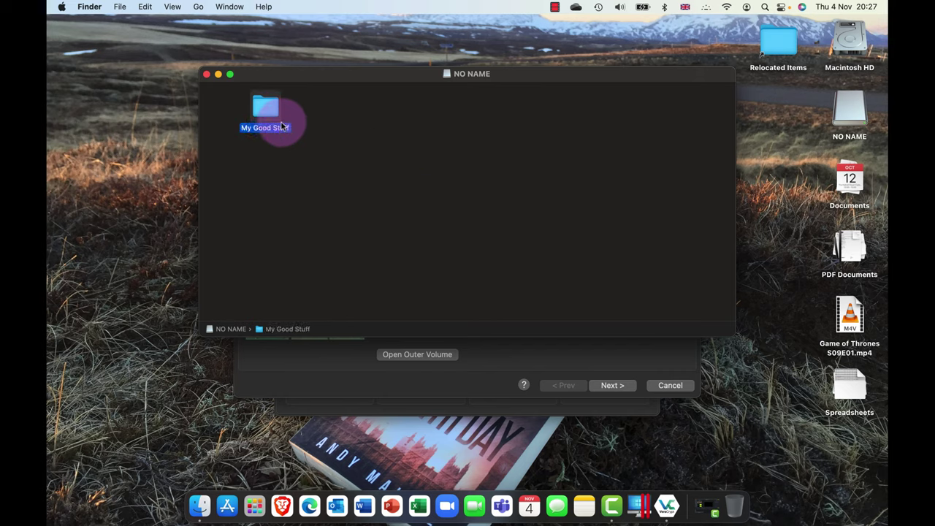
left_click(207, 74)
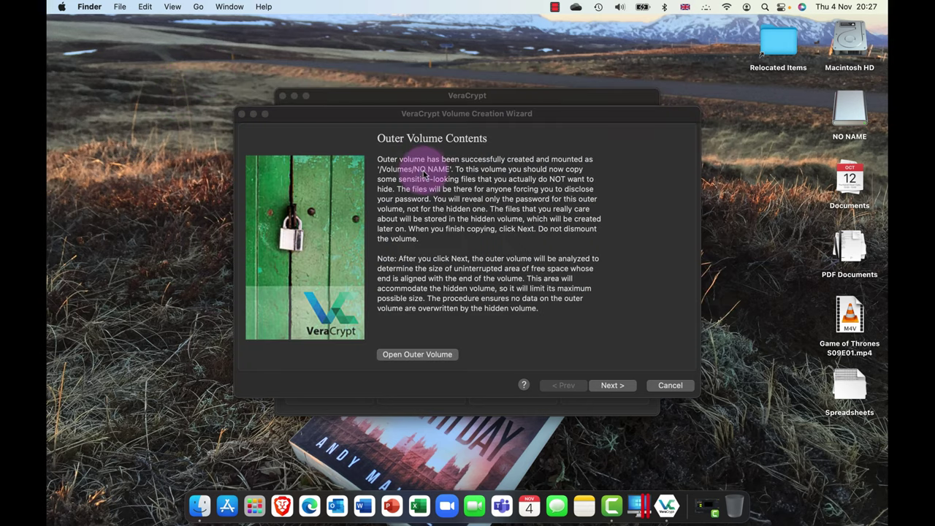
- Continue to the hidden volume and pick the Kuznyechik(Serpent(Camellia)) cascade with Streebog hashing
left_click(620, 389)
left_click(620, 388)
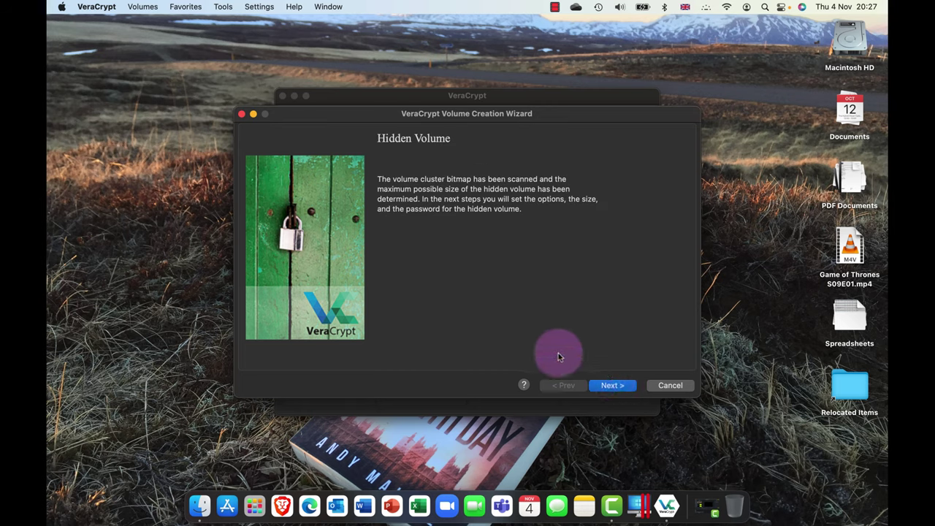
left_click(612, 385)
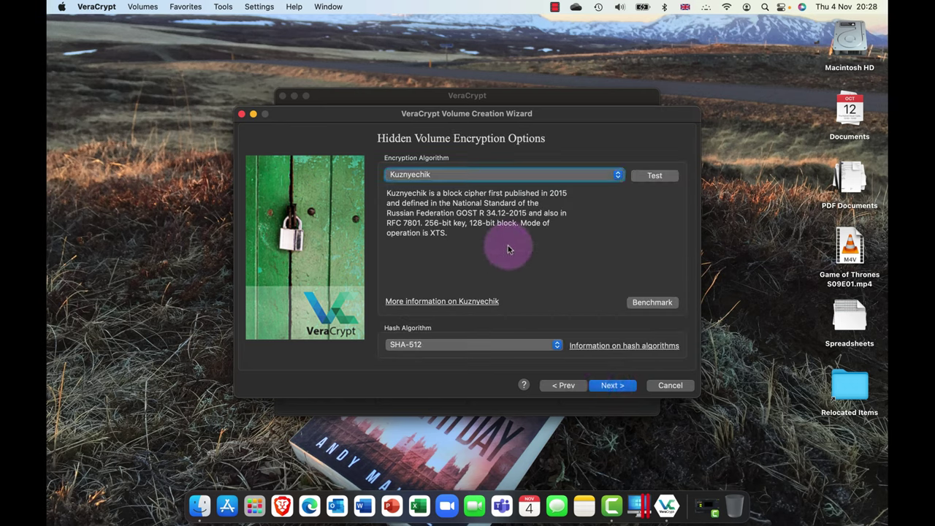
left_click(480, 175)
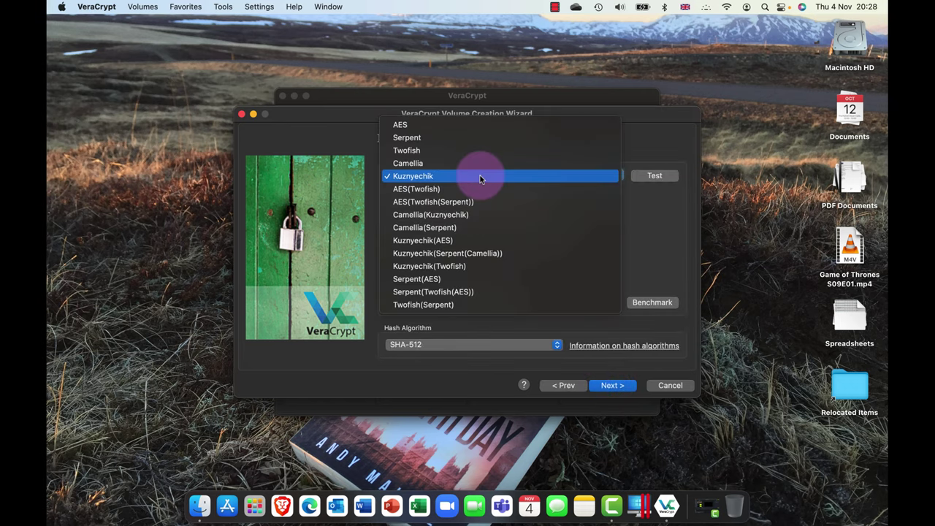
left_click(480, 255)
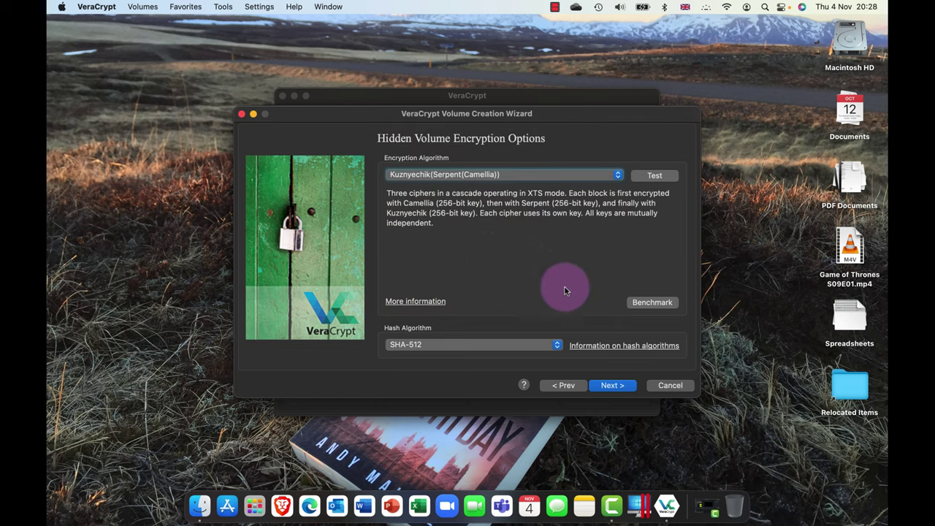
left_click(472, 340)
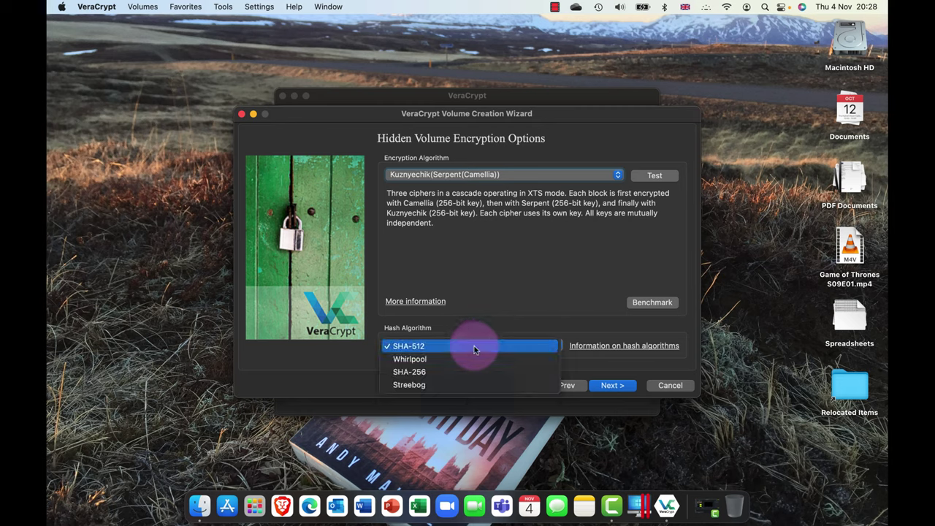
left_click(461, 385)
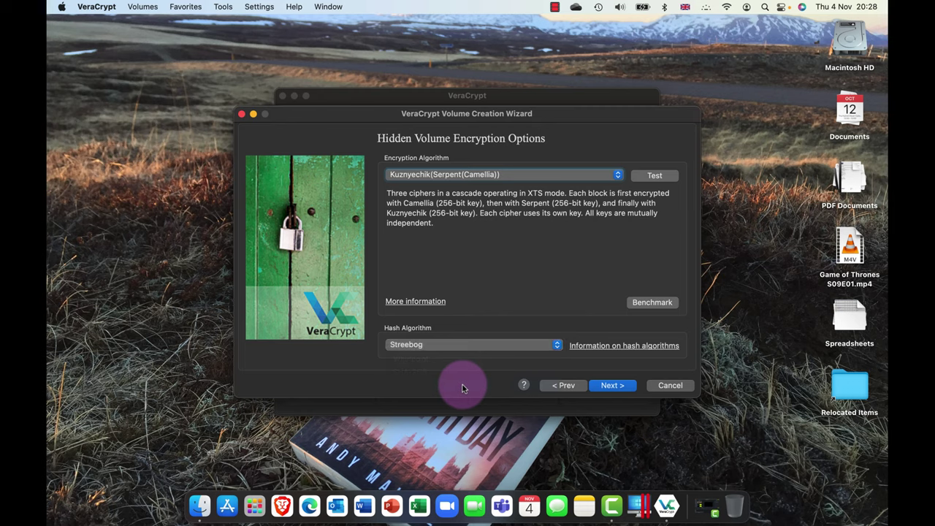
- Enter 450 MiB as the hidden volume size, under the 495 MiB maximum, and continue
left_click(613, 385)
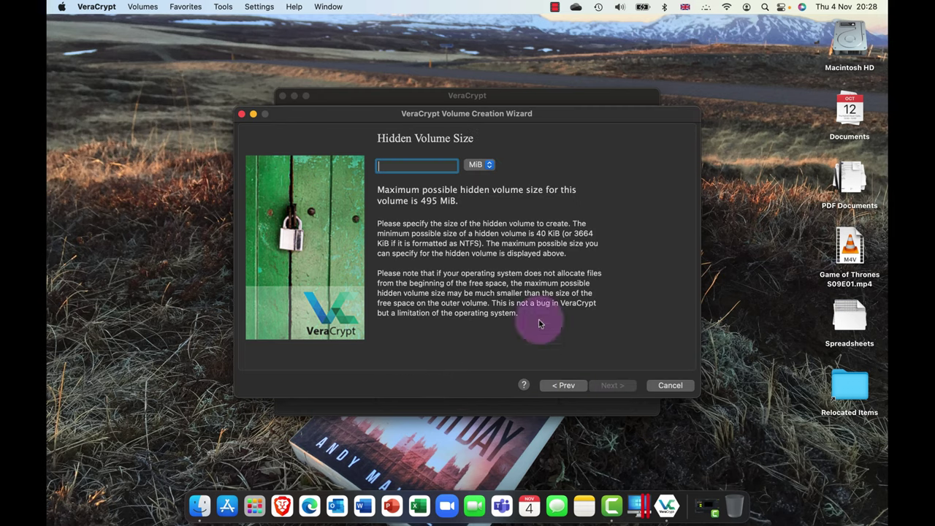
left_click(432, 166)
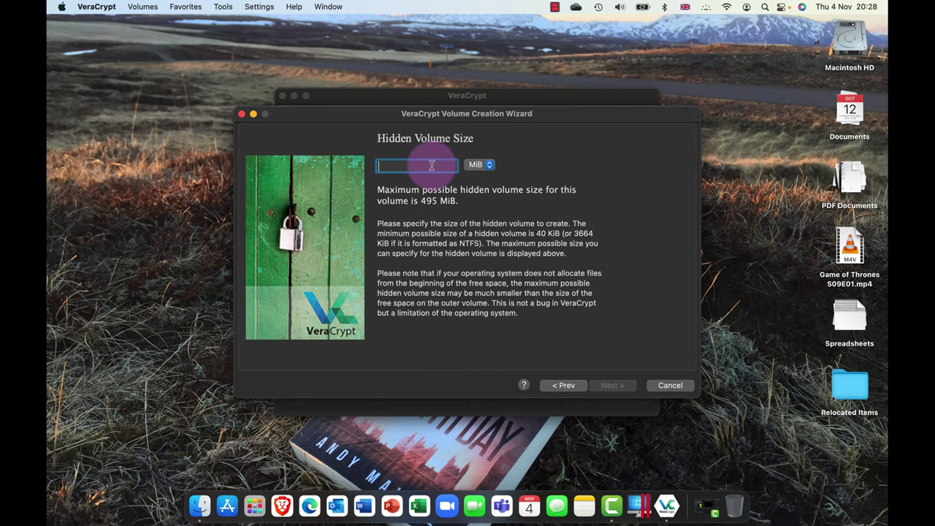
type("45")
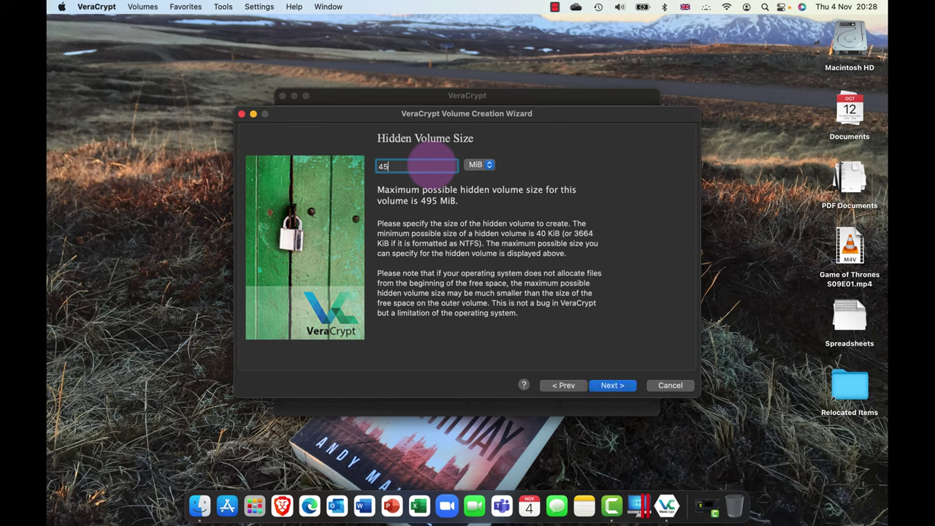
type("0")
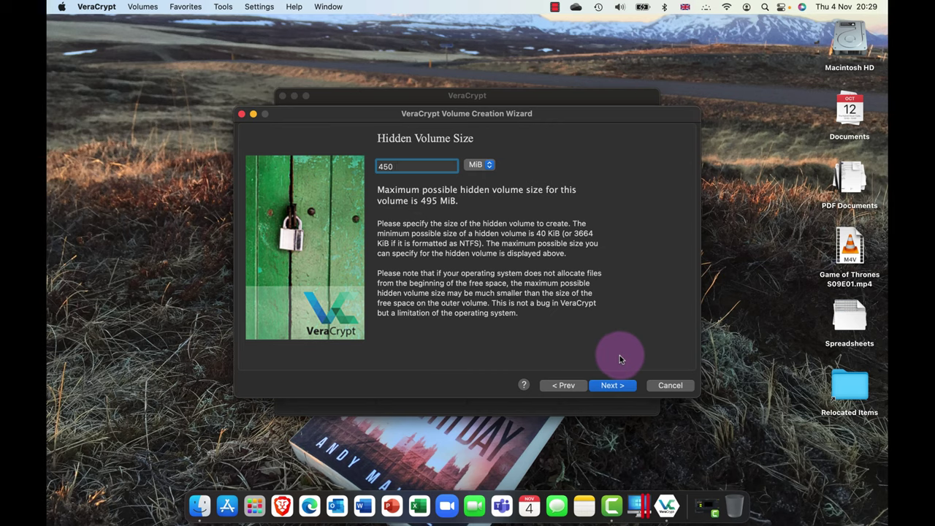
left_click(604, 387)
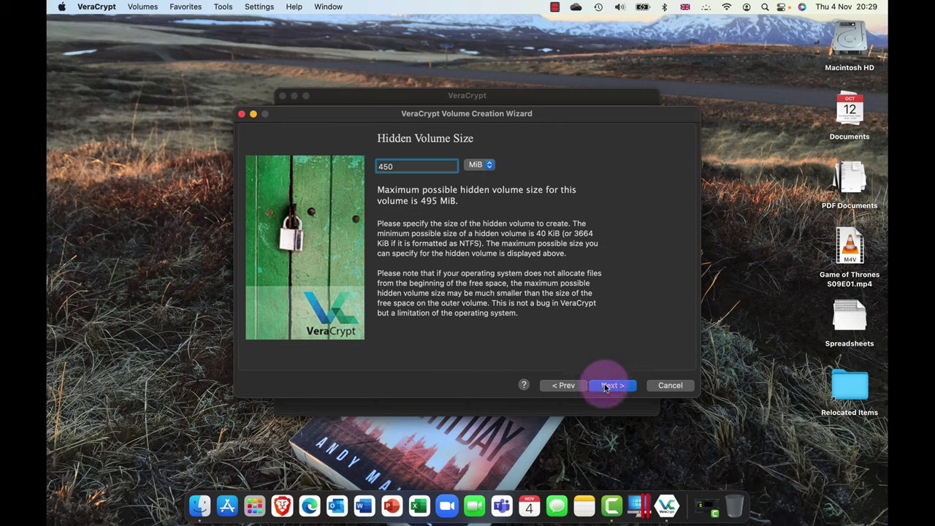
- Enter and confirm the hidden volume password, accepting both warnings to reach the FAT format options
left_click(432, 247)
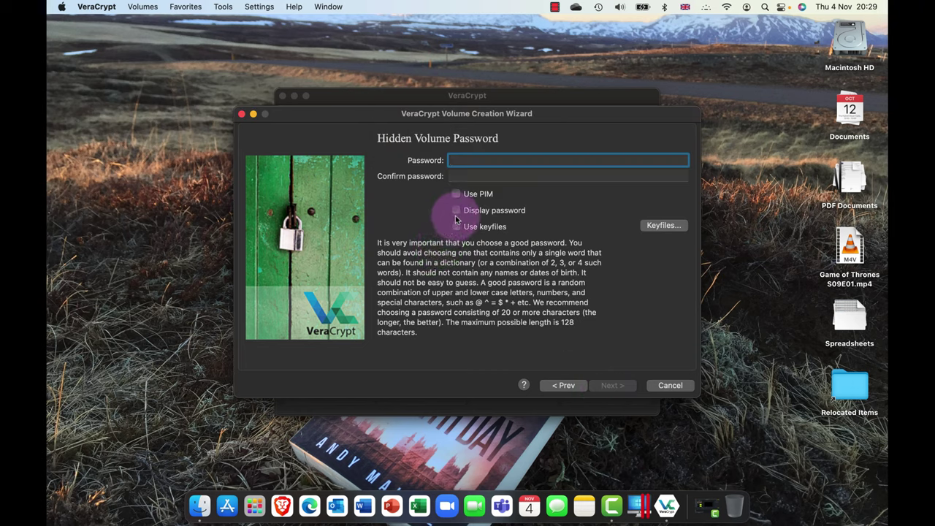
type("abc")
key("Tab")
type("a")
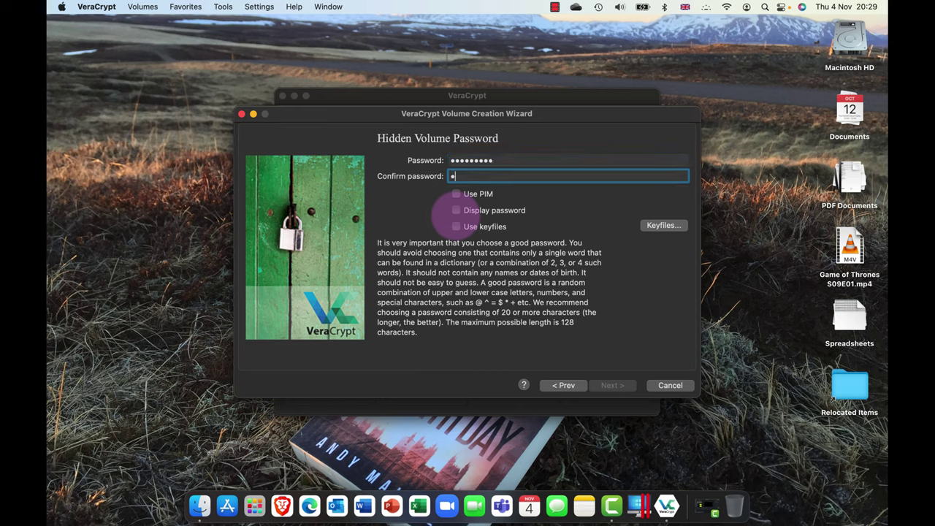
type("assword2")
left_click(470, 212)
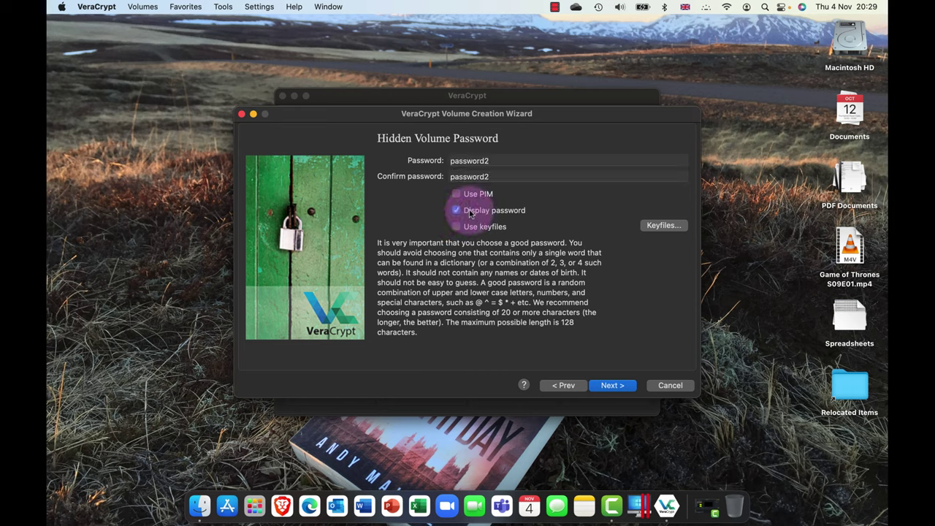
left_click(470, 213)
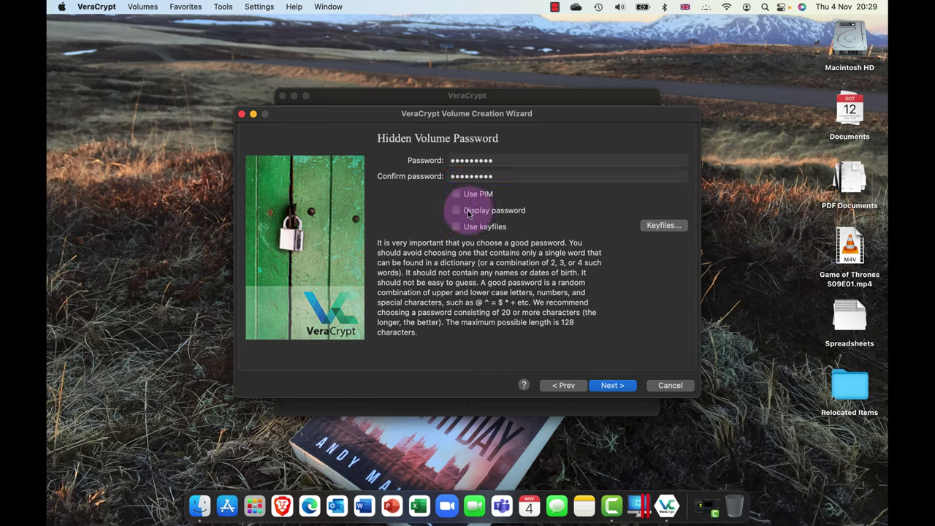
left_click(460, 229)
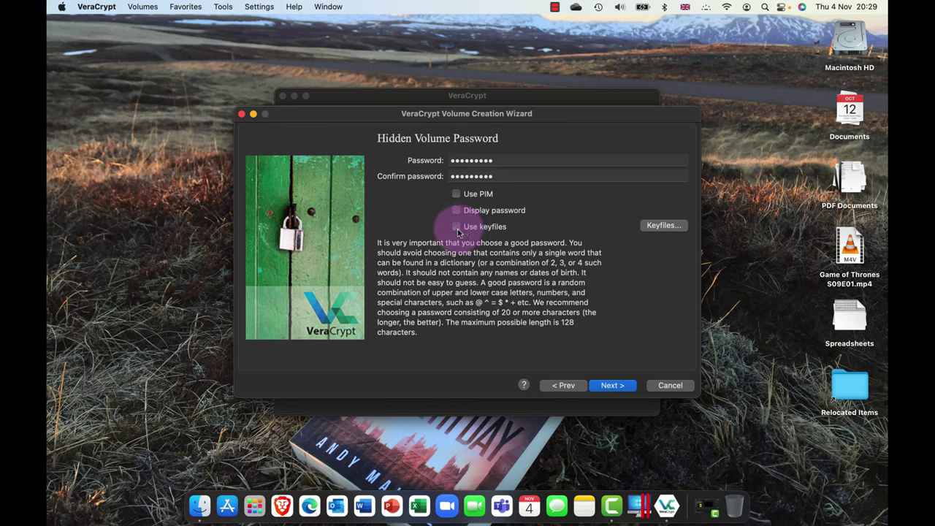
left_click(606, 386)
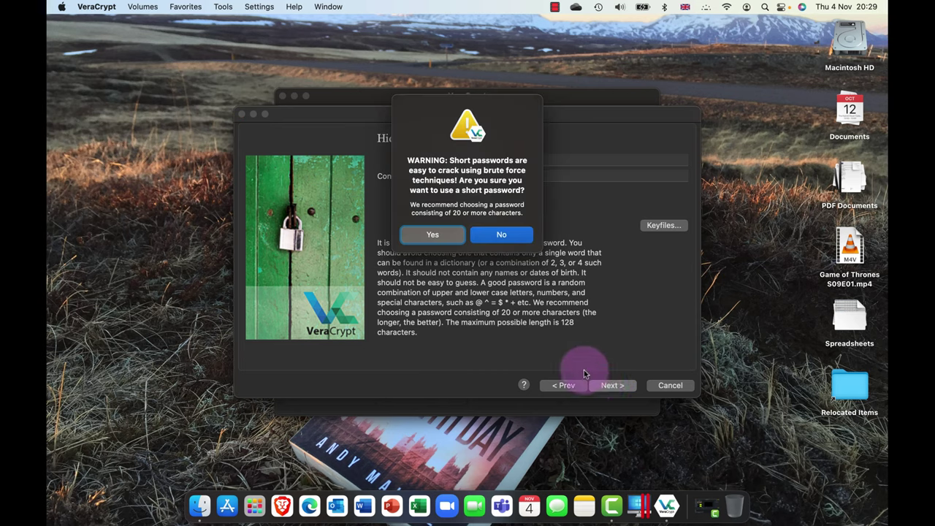
left_click(428, 235)
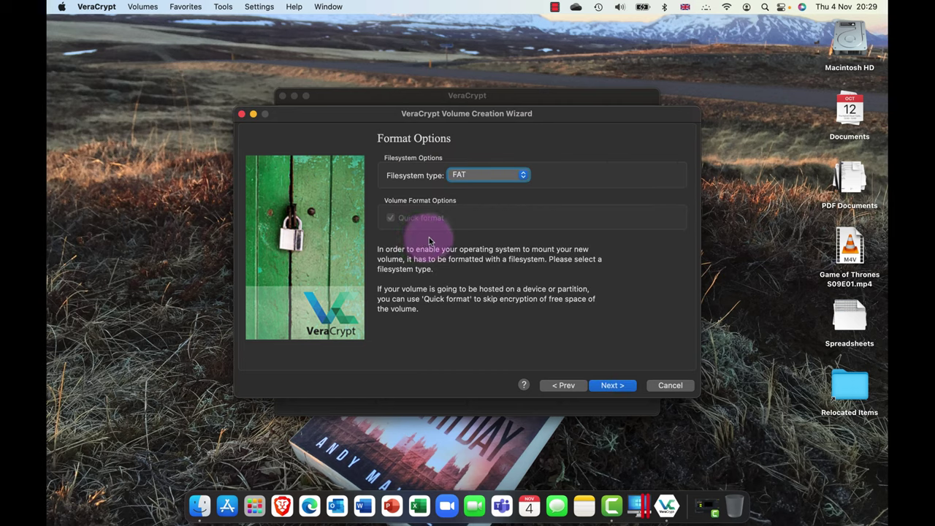
- Keep FAT as the hidden volume's filesystem and format the hidden volume
left_click(523, 175)
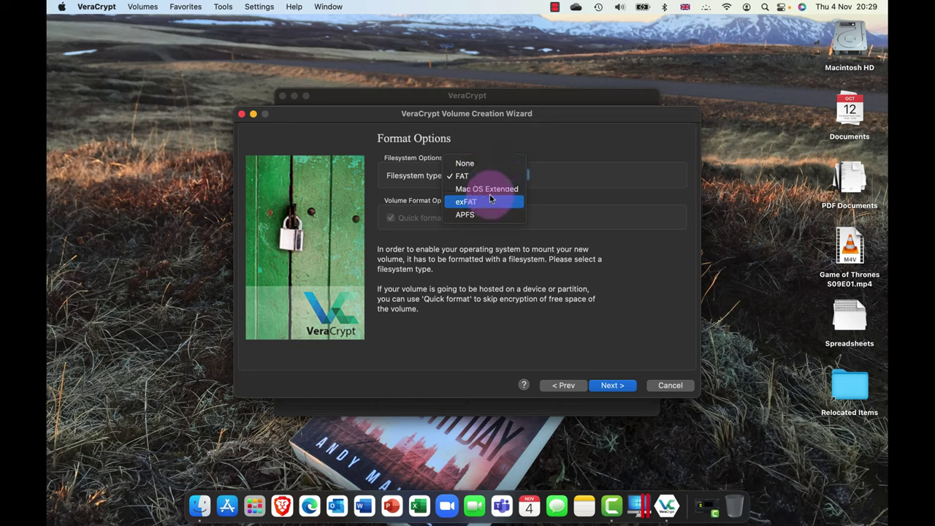
left_click(599, 189)
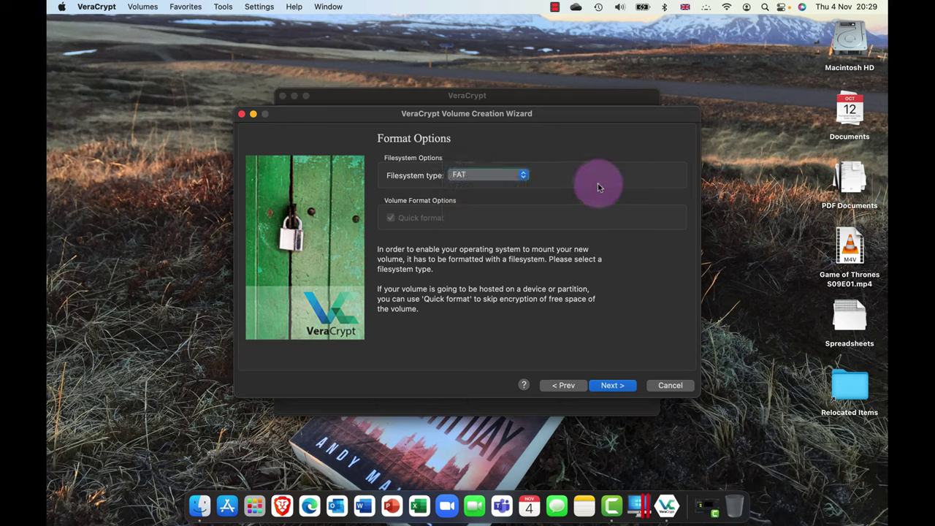
left_click(593, 384)
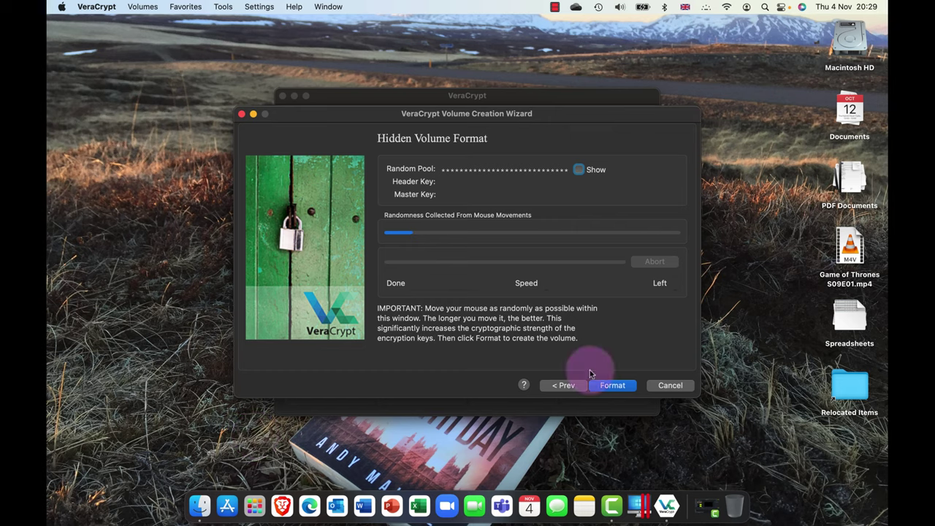
left_click(618, 386)
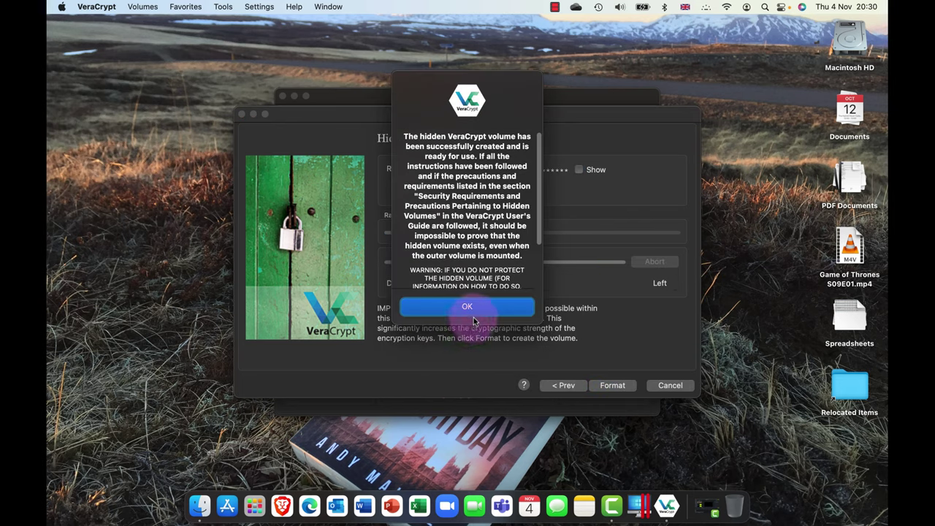
- Exit the wizard and confirm 'Game of Thrones S09E01.mp4' still opens in VLC as a video
left_click(472, 309)
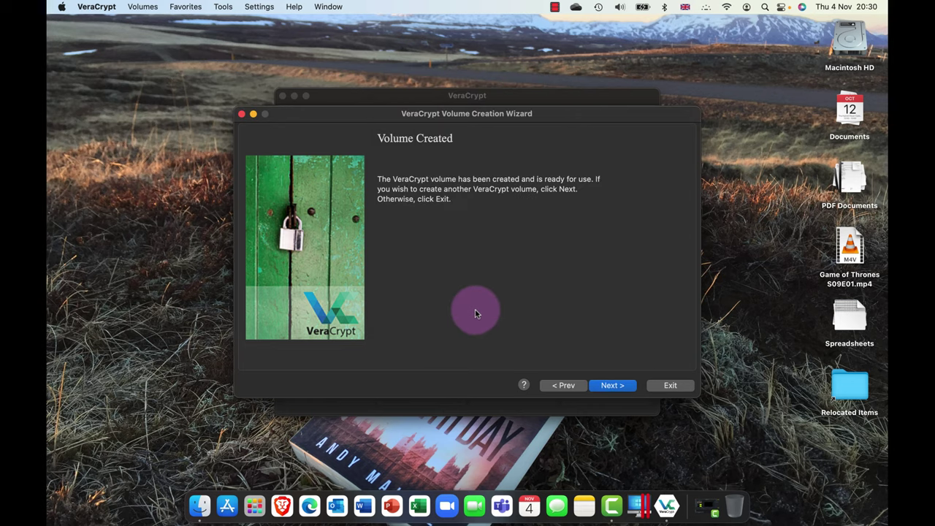
left_click(673, 386)
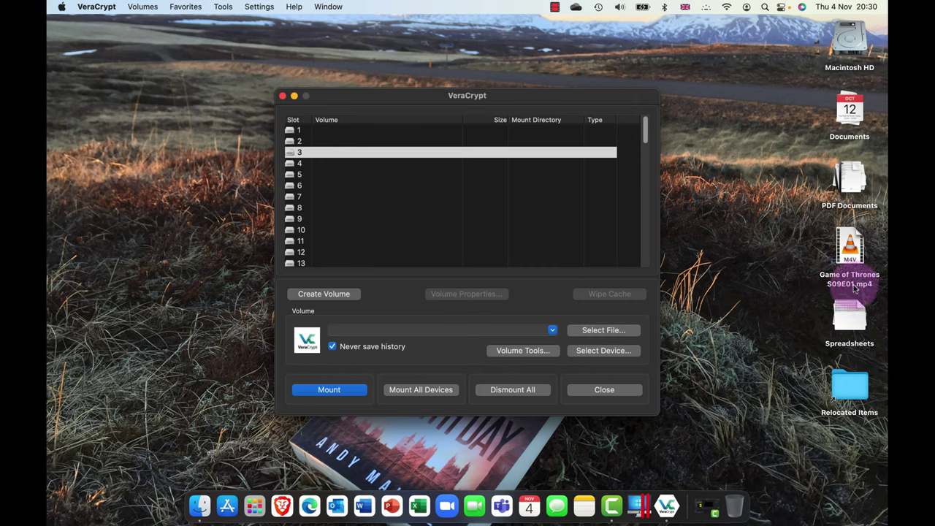
left_click(852, 247)
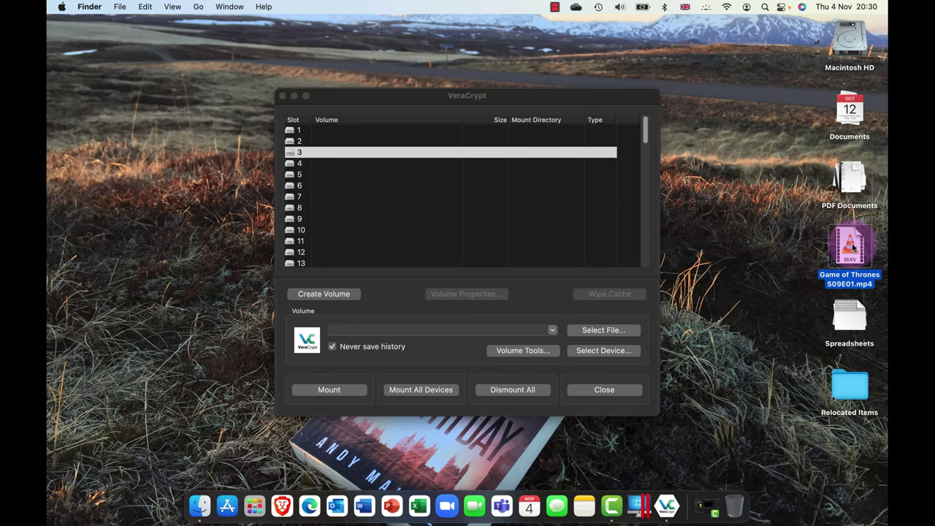
double_click(852, 247)
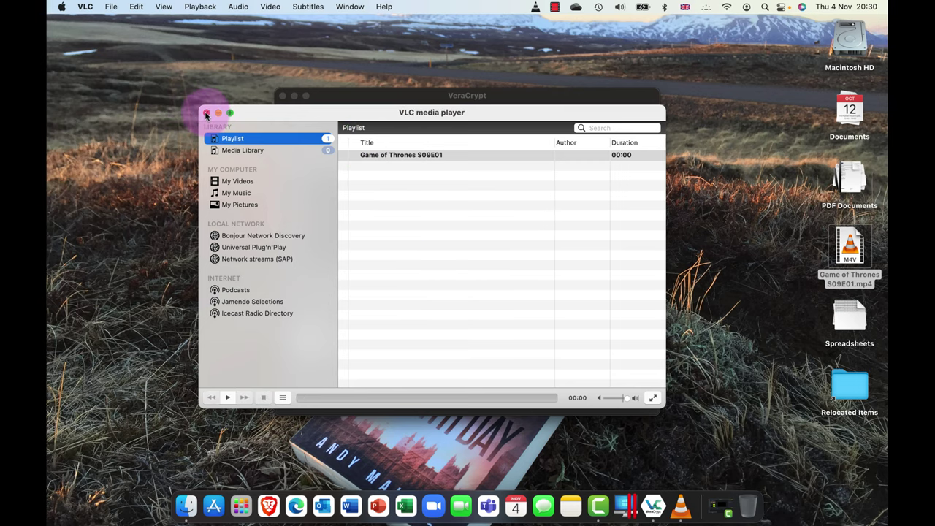
left_click(206, 113)
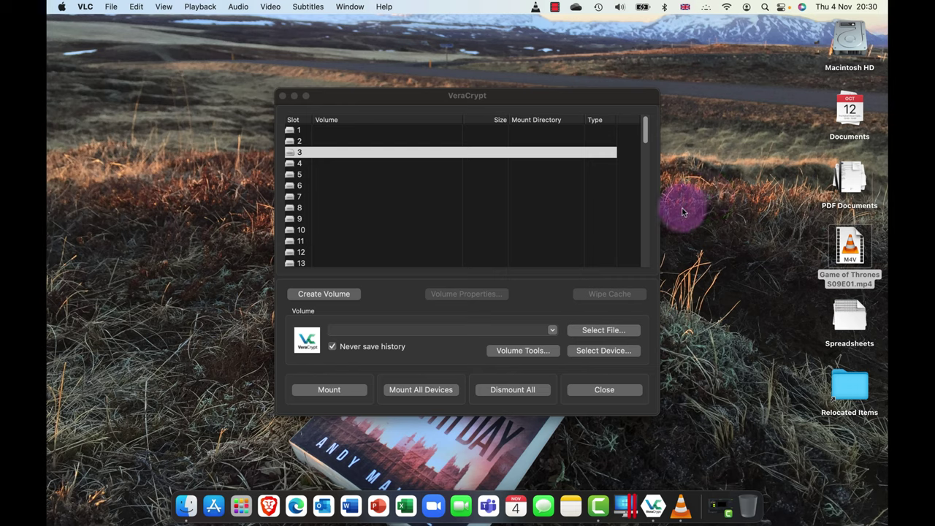
left_click(798, 235)
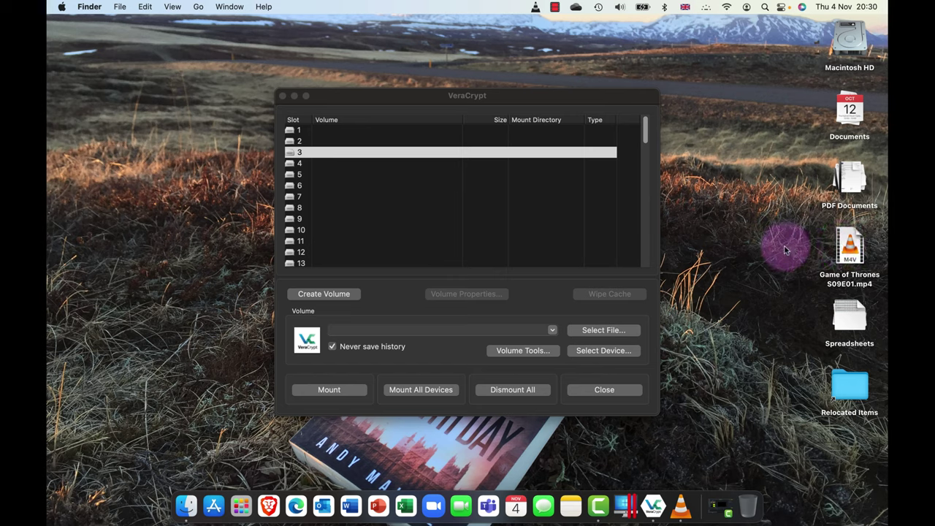
- Load the Game of Thrones container and mount it with the hidden volume password
left_click_drag(848, 250, 324, 163)
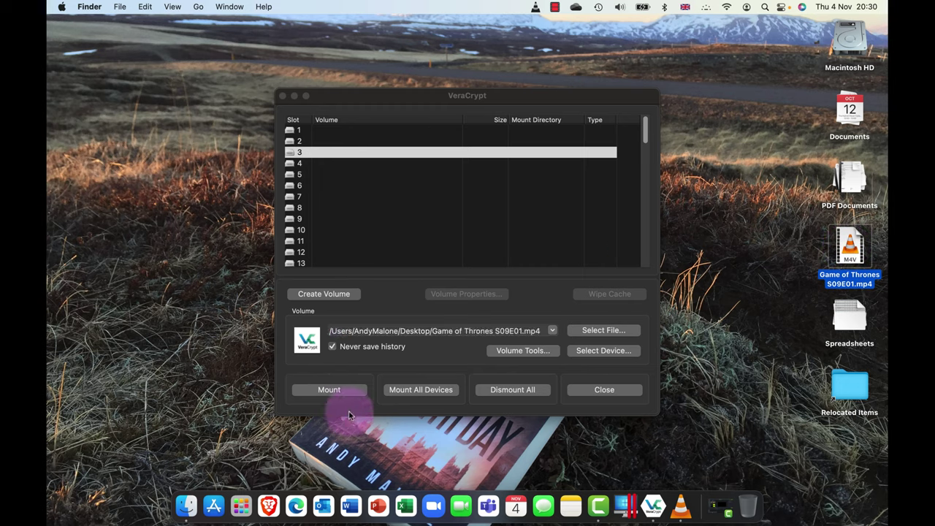
left_click(340, 391)
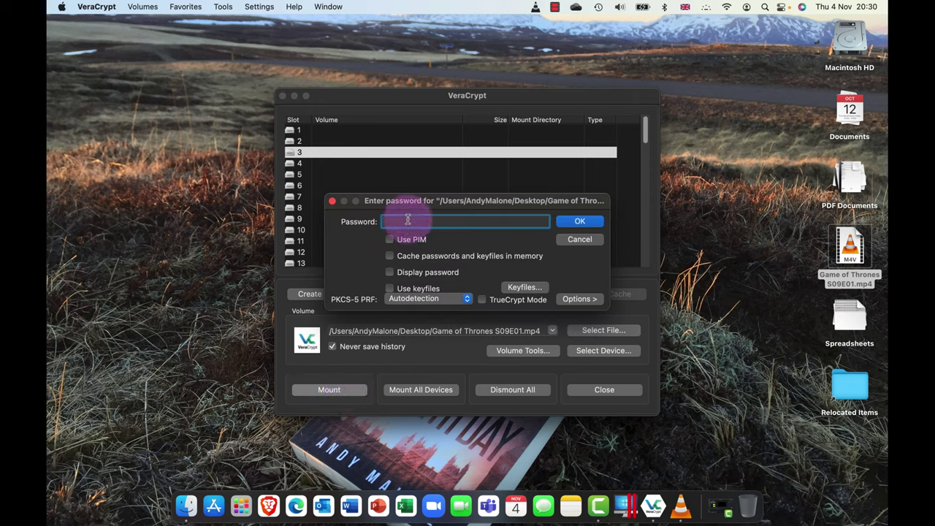
type("•••••••••")
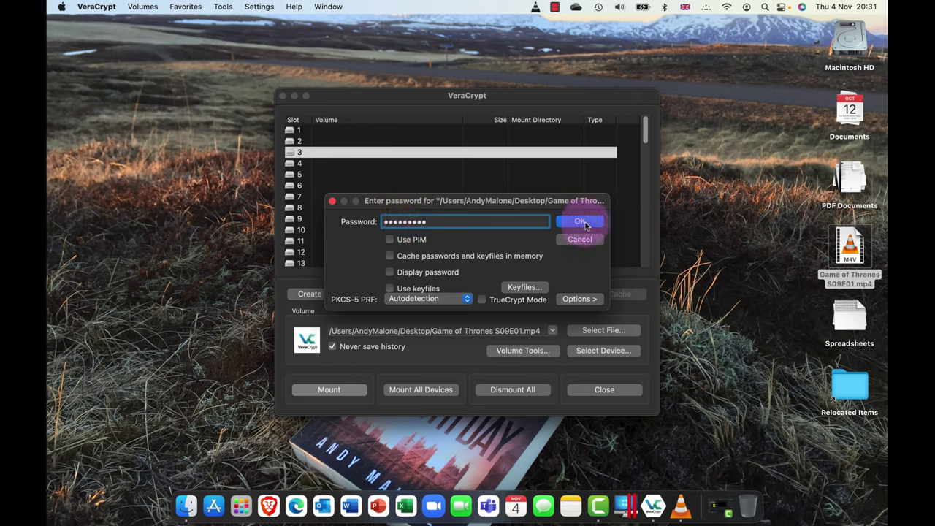
left_click(581, 223)
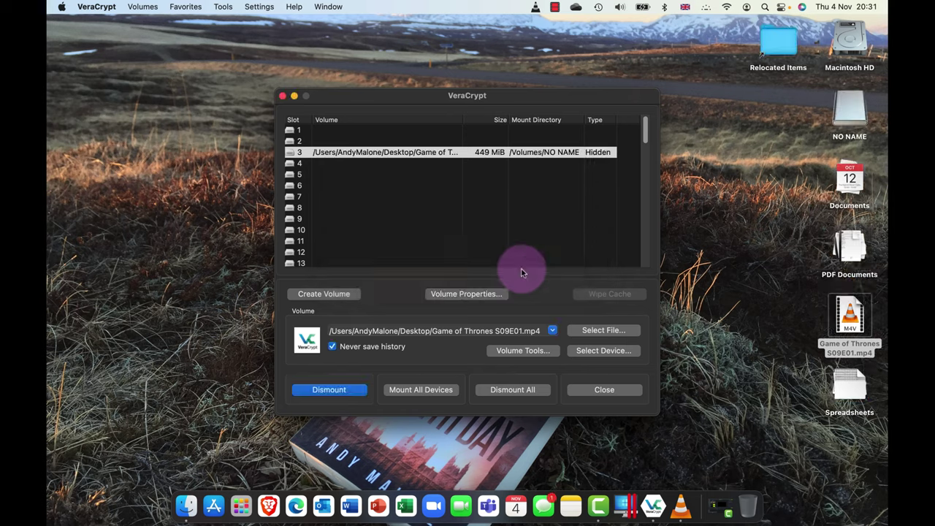
scroll(524, 268, "down", 1)
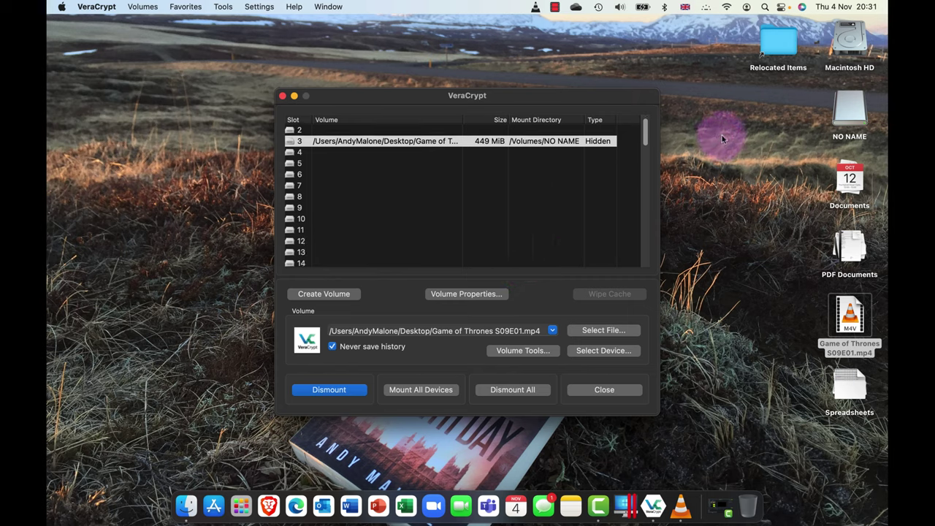
- Add a folder named 'My really secret Stuff' to the NO NAME drive, then close its window
left_click(859, 118)
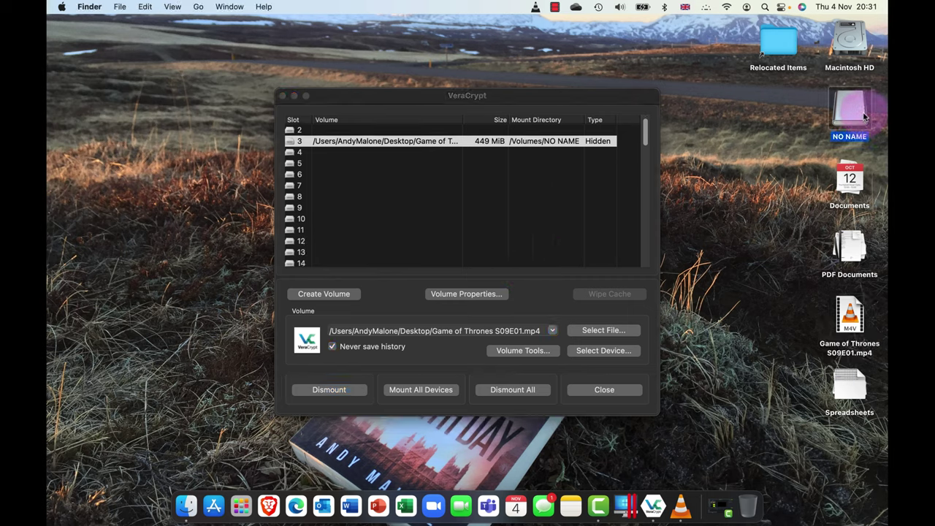
double_click(854, 112)
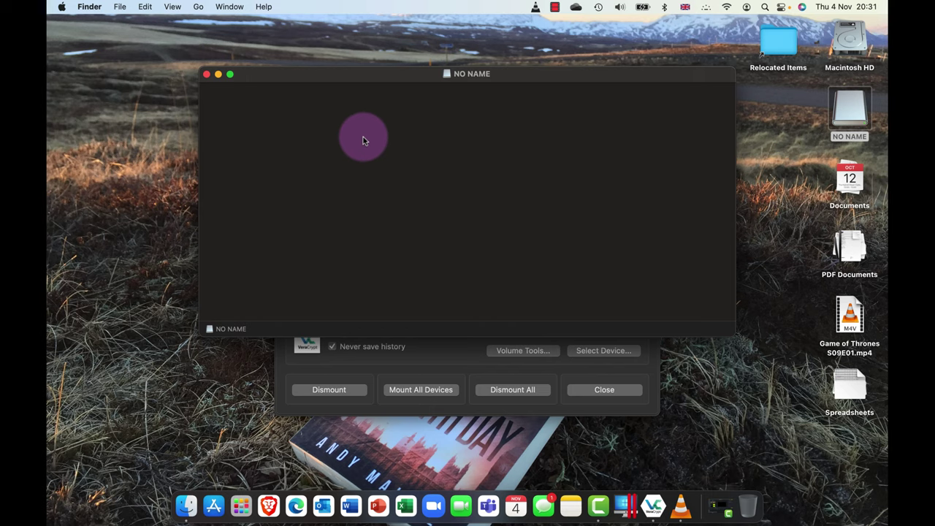
right_click(343, 122)
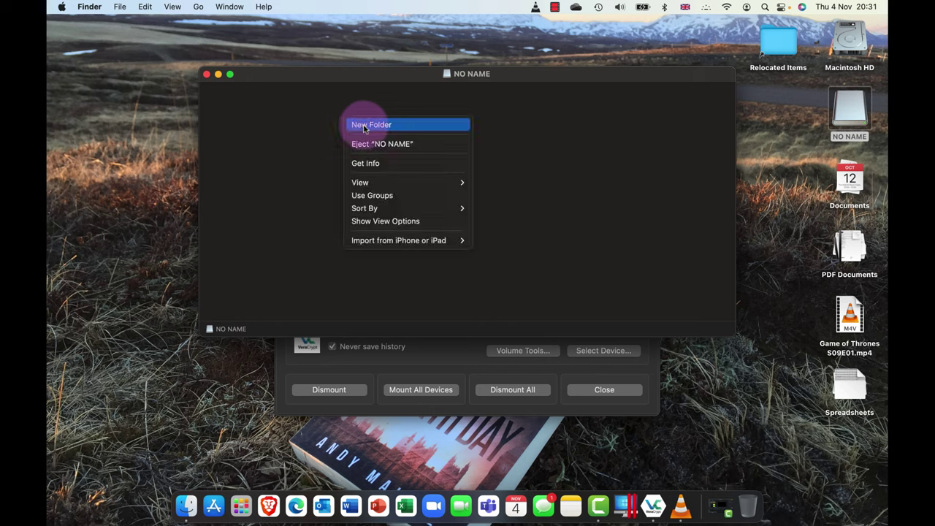
left_click(371, 125)
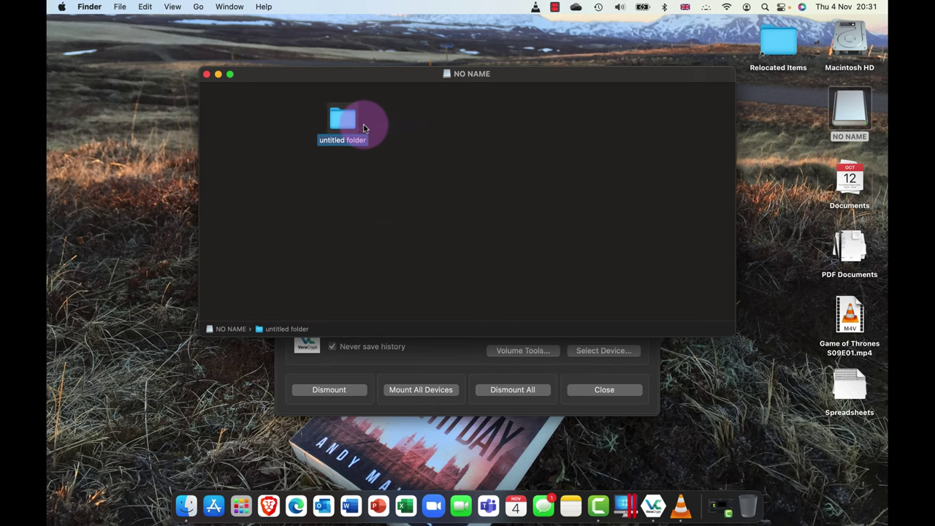
type("My really secret Stuff")
key("Return")
left_click(500, 179)
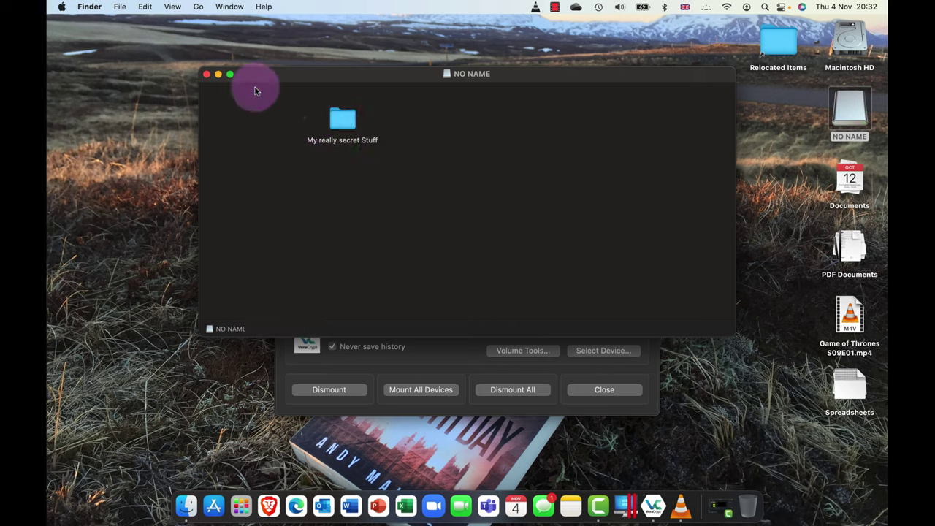
left_click(206, 76)
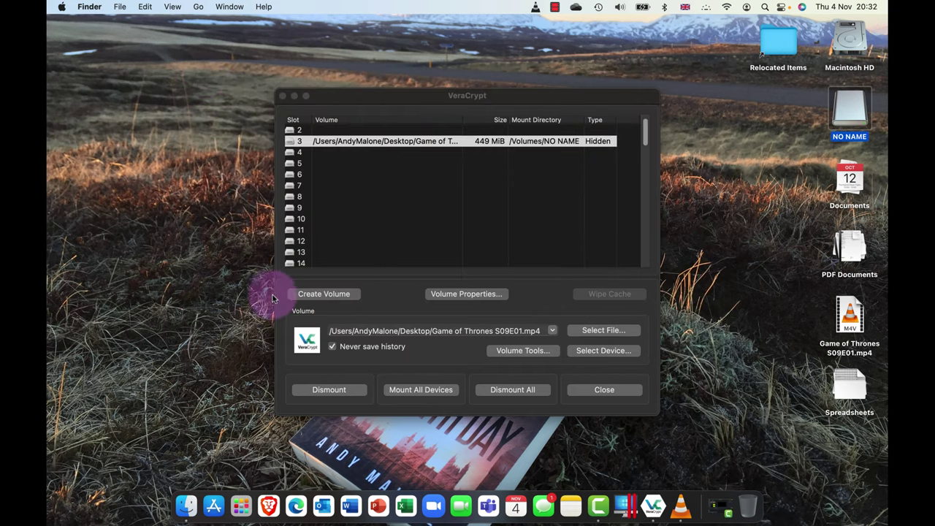
- Dismount the hidden volume from slot 3 and select the Game of Thrones file
left_click(340, 391)
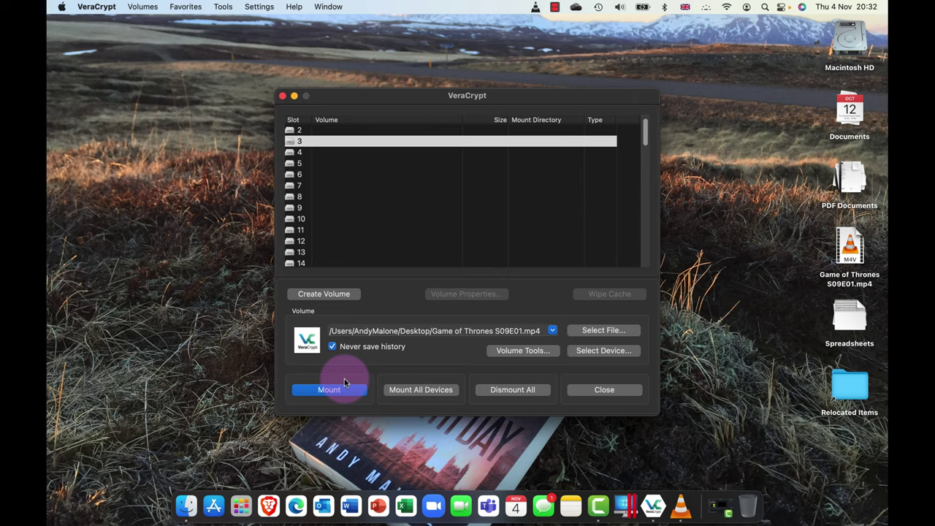
left_click(847, 263)
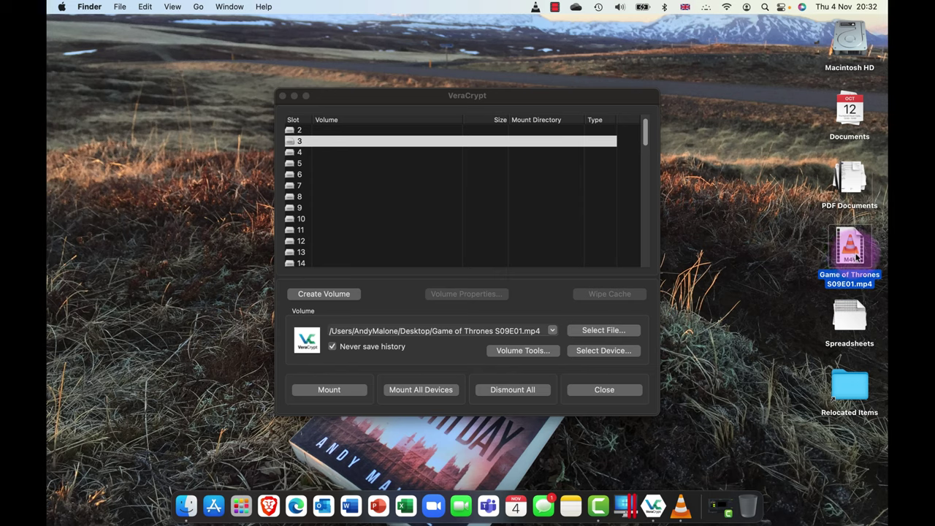
- Mount the Game of Thrones container again using the outer volume password
left_click_drag(858, 256, 338, 188)
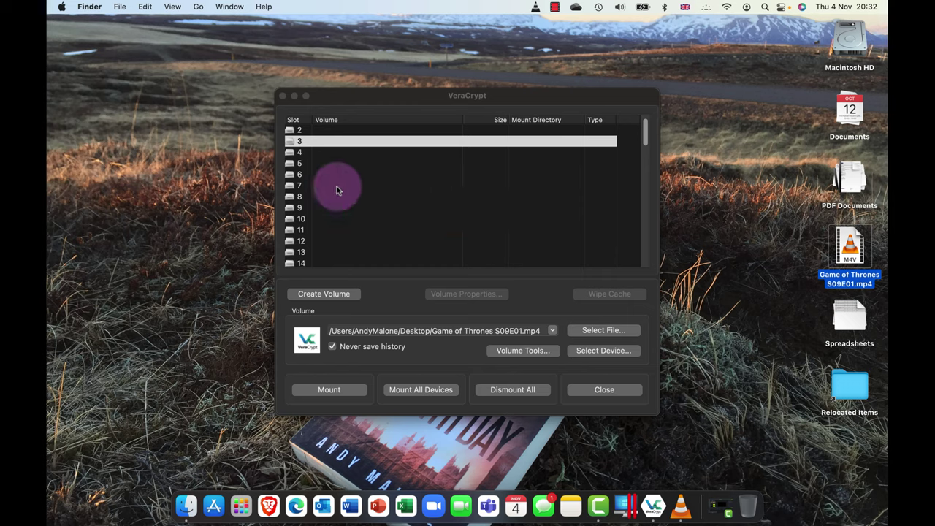
left_click(340, 394)
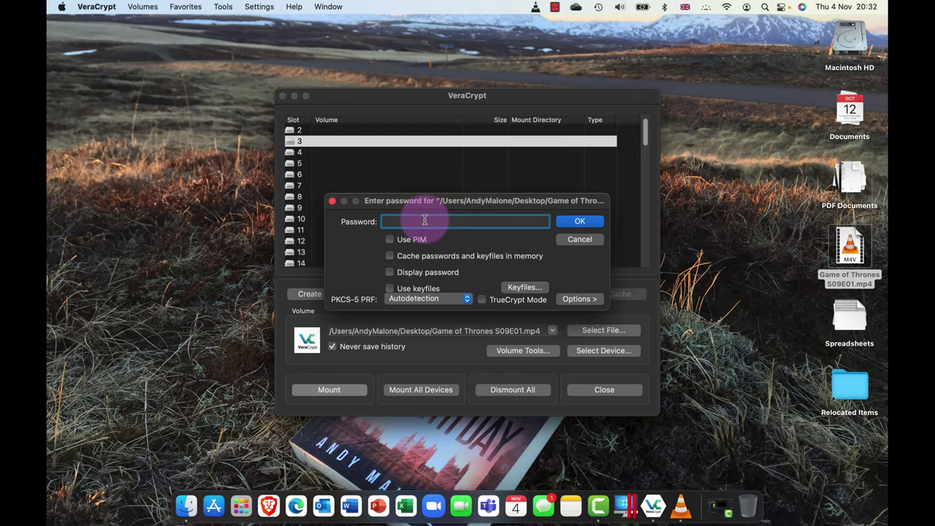
type("•••••••••")
left_click(589, 223)
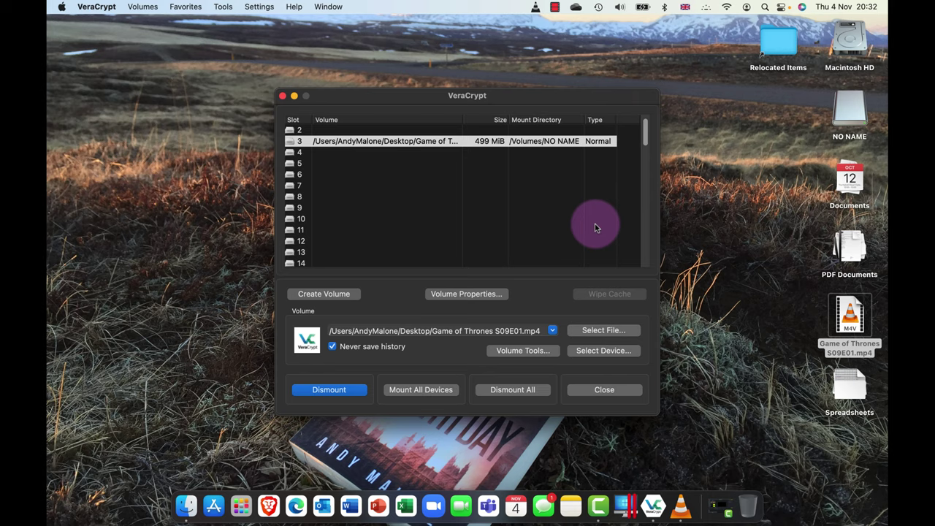
- Check that the NO NAME drive contains only the My Good Stuff folder
double_click(847, 106)
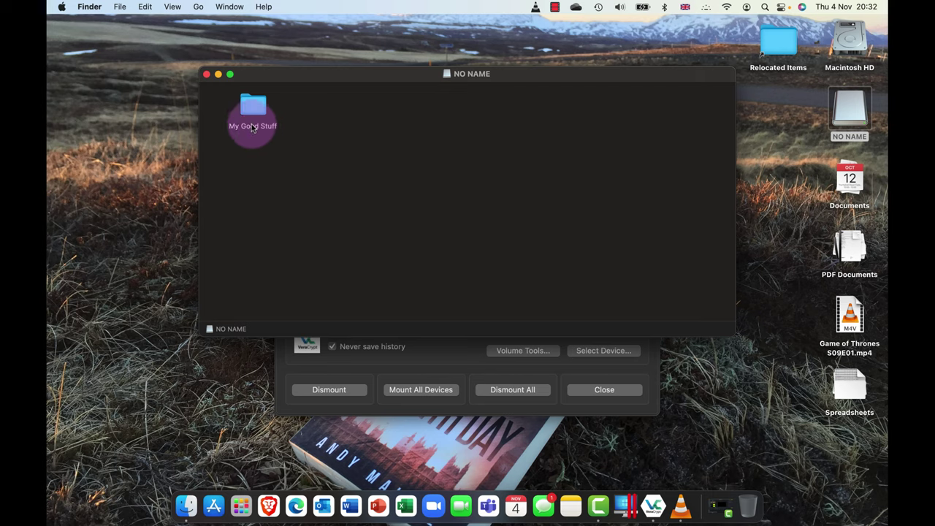
left_click(252, 126)
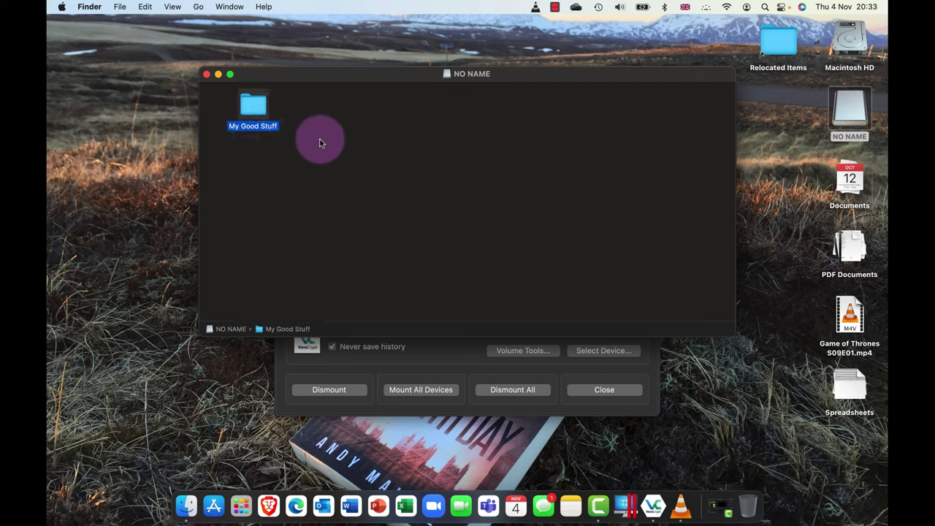
left_click(207, 75)
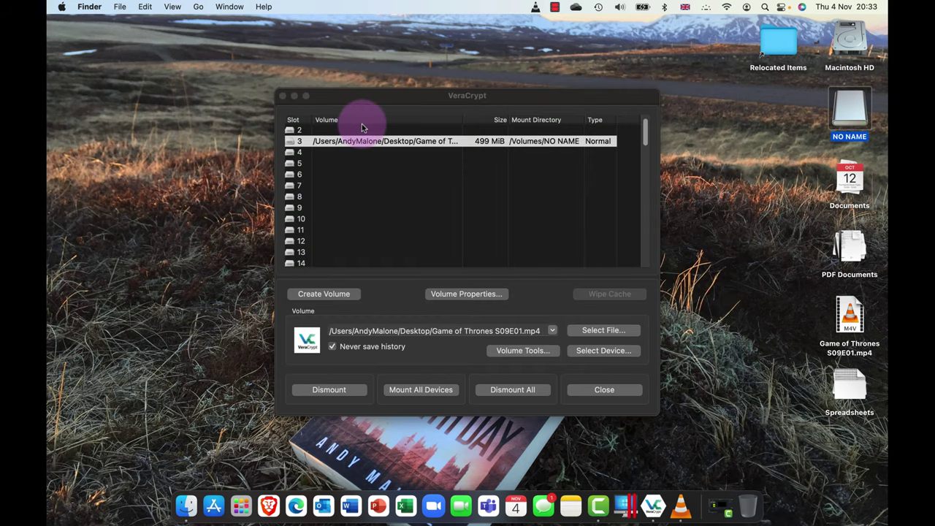
- Cancel the Mount All Devices prompt and dismount all volumes
left_click(398, 392)
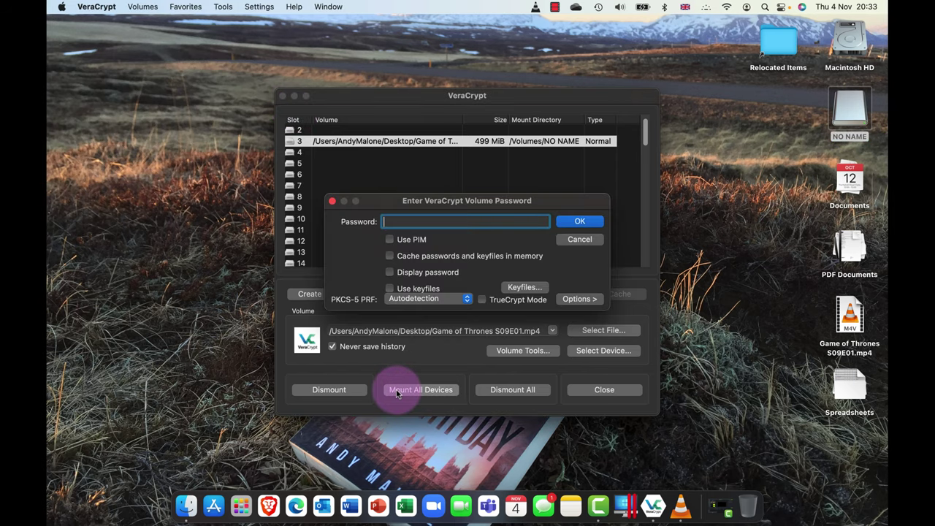
left_click(584, 240)
left_click(519, 391)
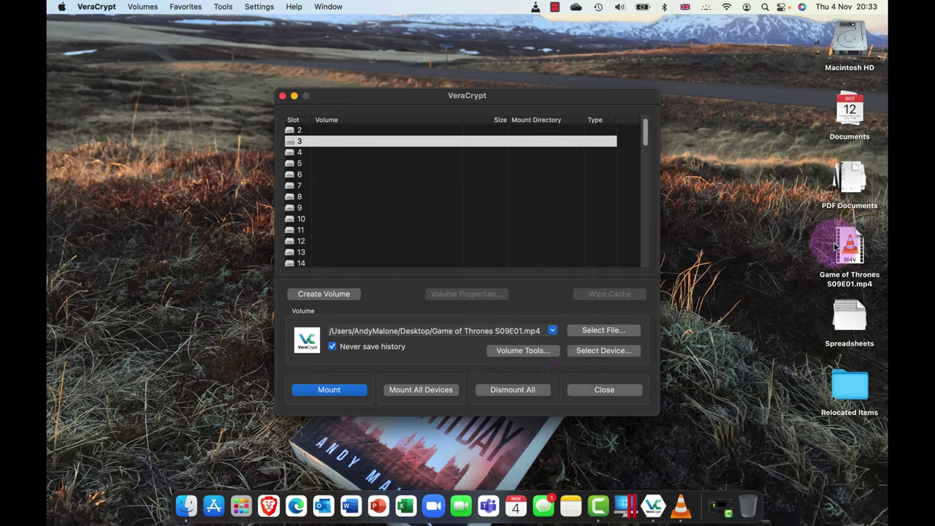
left_click(839, 249)
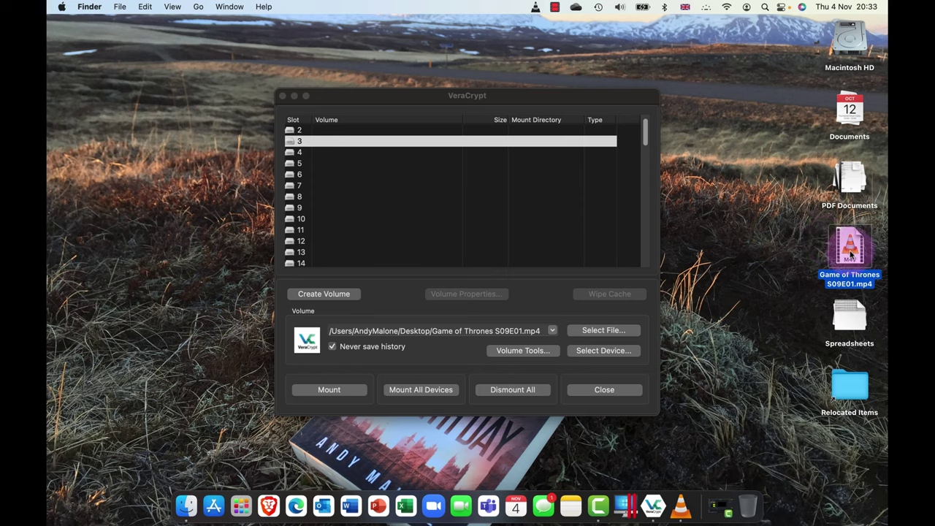
left_click(836, 250)
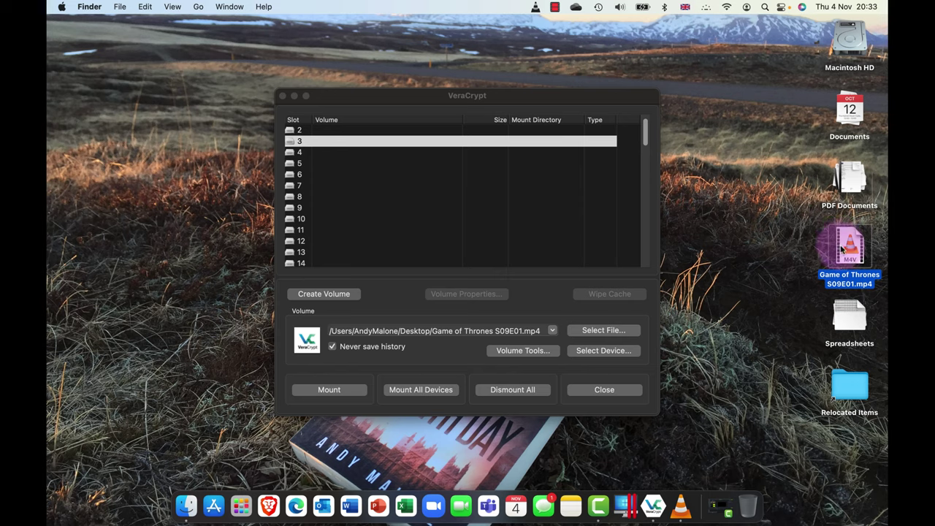